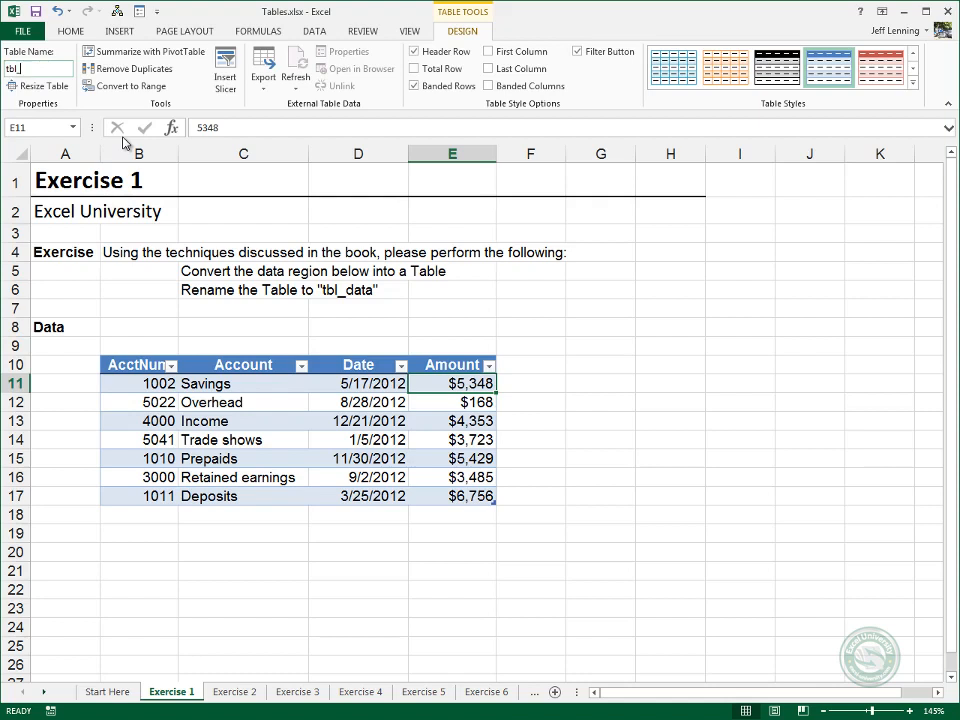
Finish renaming the table on the Exercise 1 sheet as tbl_data.
text(data)
click(282, 385)
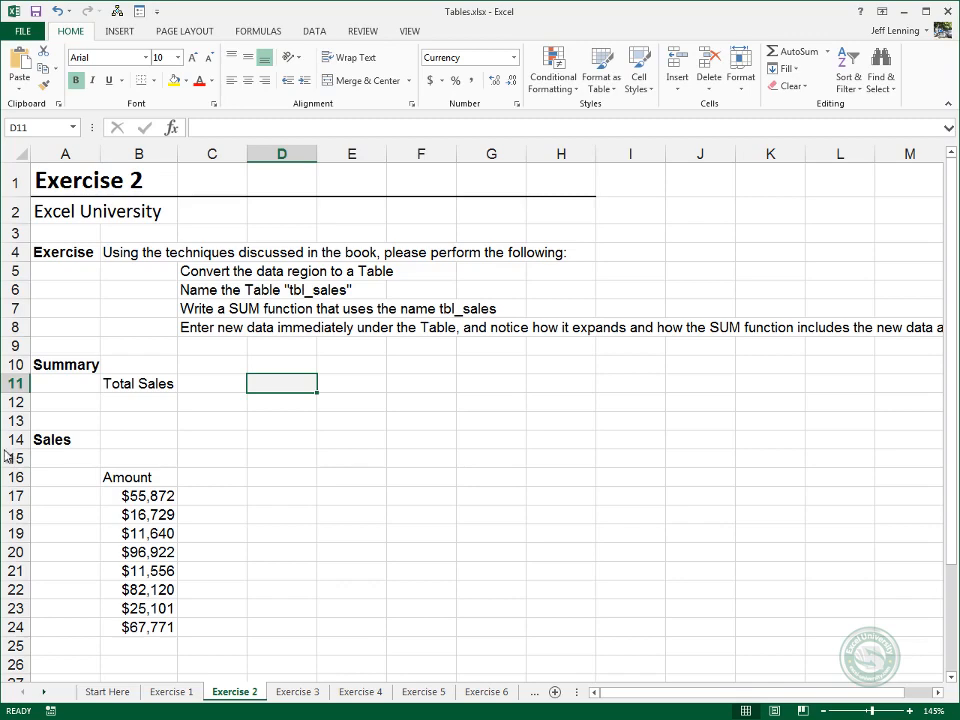
Convert the sales Amount range B16:B24 on the Exercise 2 sheet into a table with headers.
click(135, 495)
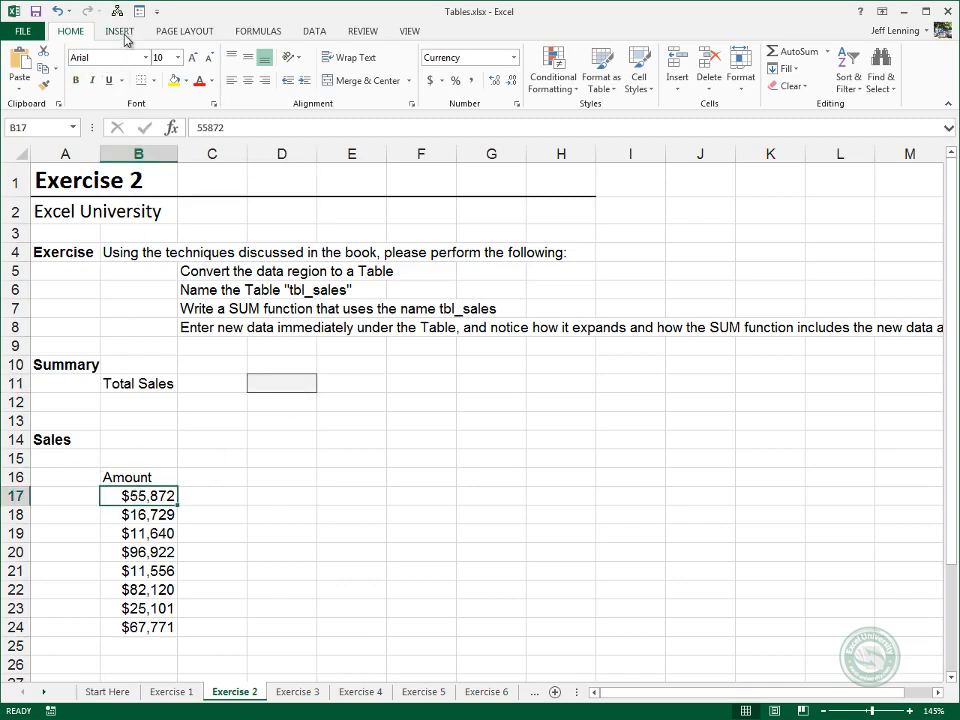
click(104, 30)
click(131, 68)
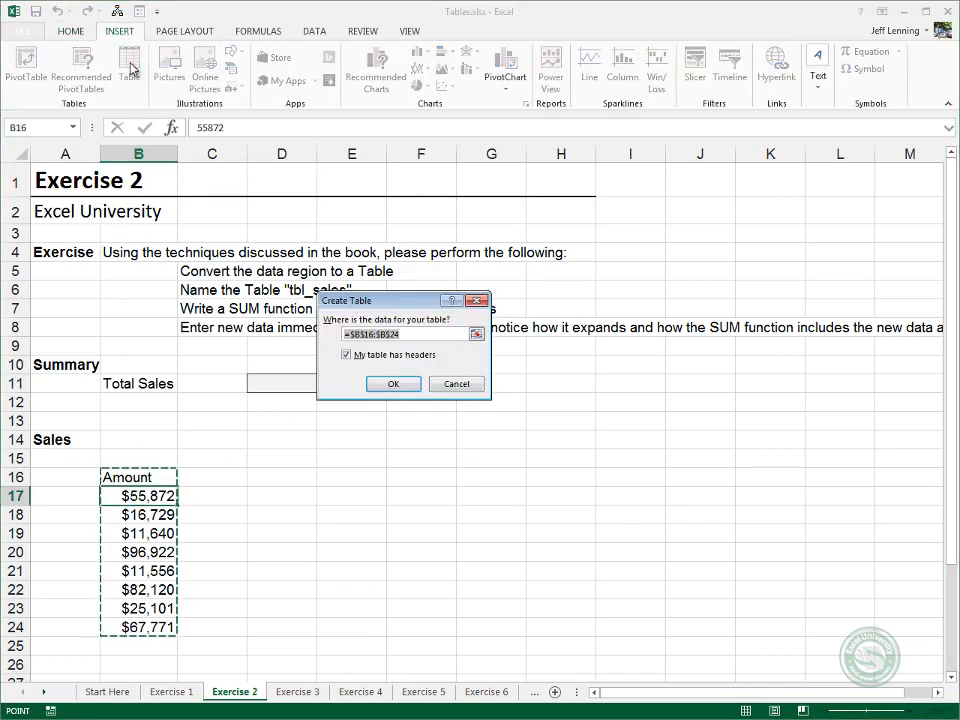
key(Return)
Name the new sales table tbl_sales.
click(52, 74)
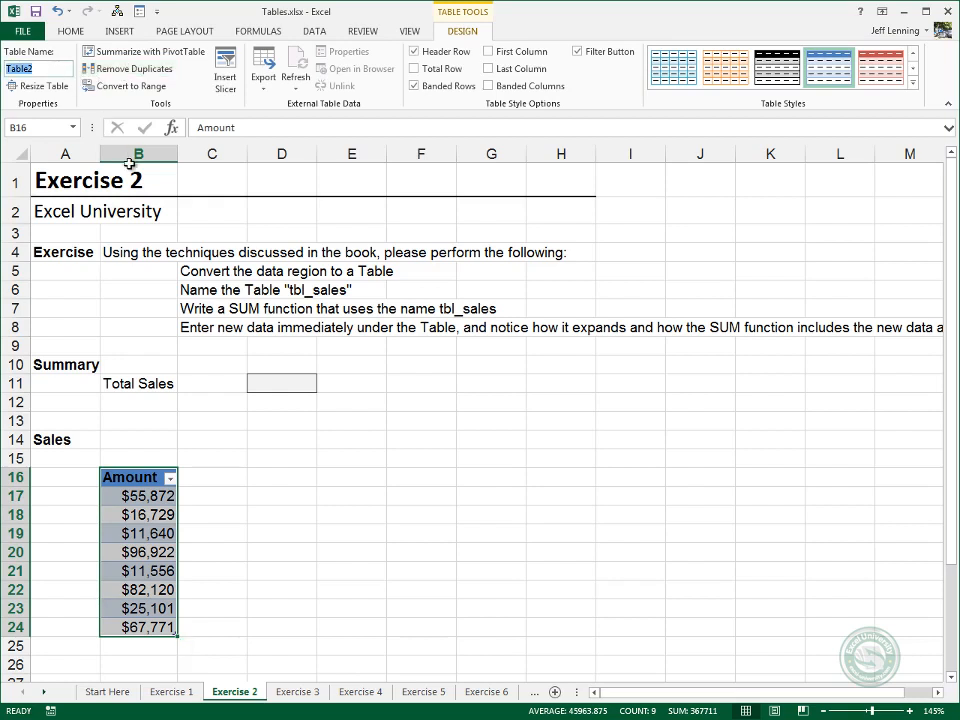
text(tbl_sales)
key(Return)
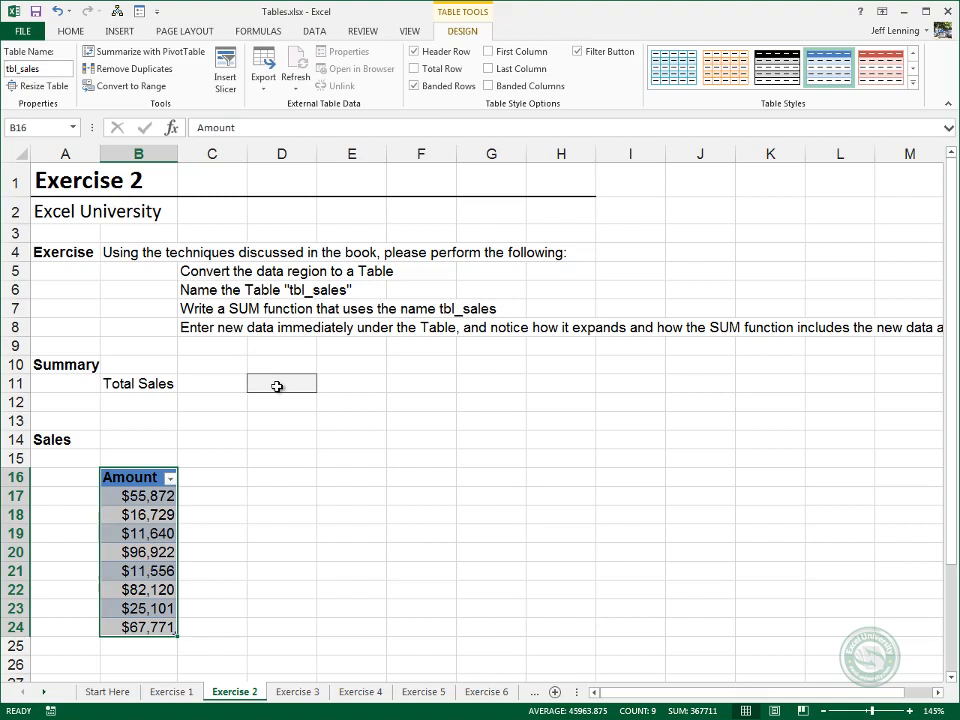
Enter =SUM(tbl_sales) in the Total Sales cell D11 and check which range the formula references.
click(277, 386)
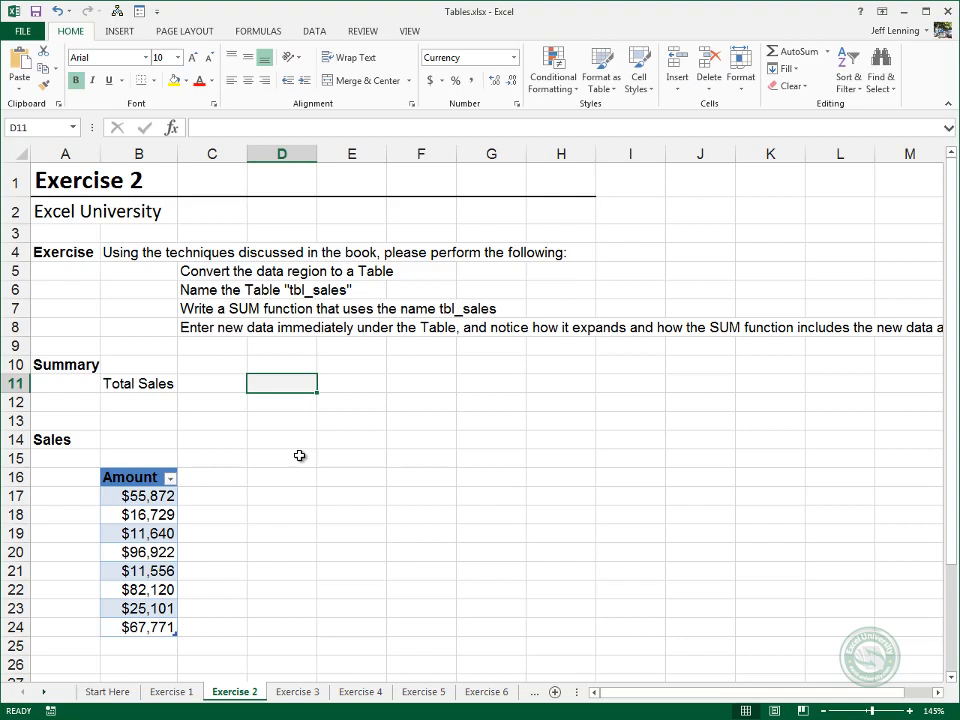
text(=sum()
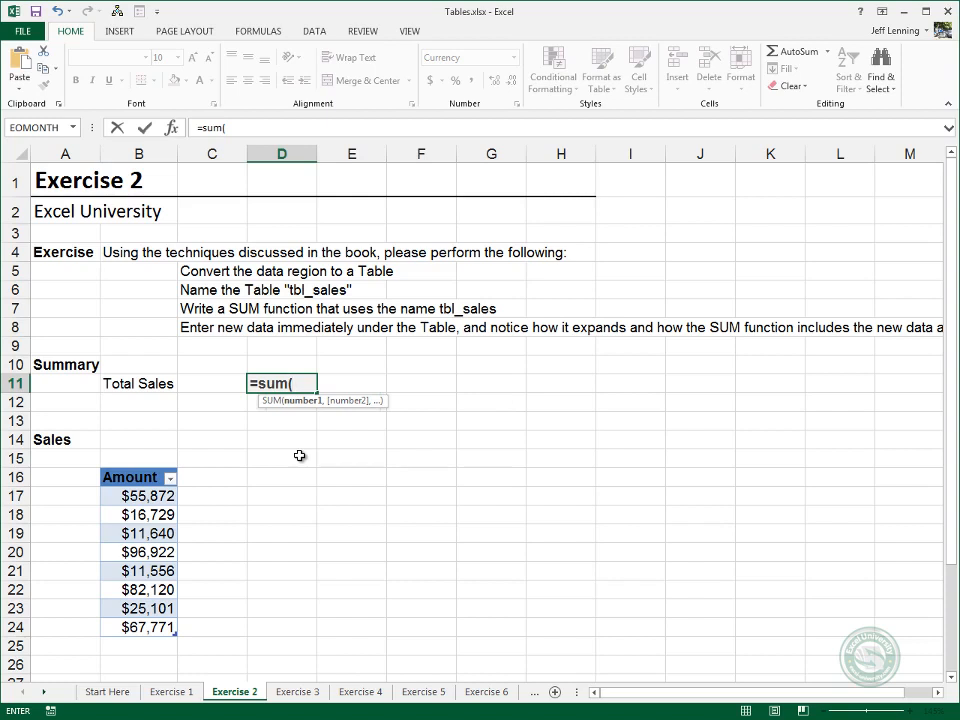
text(tbl)
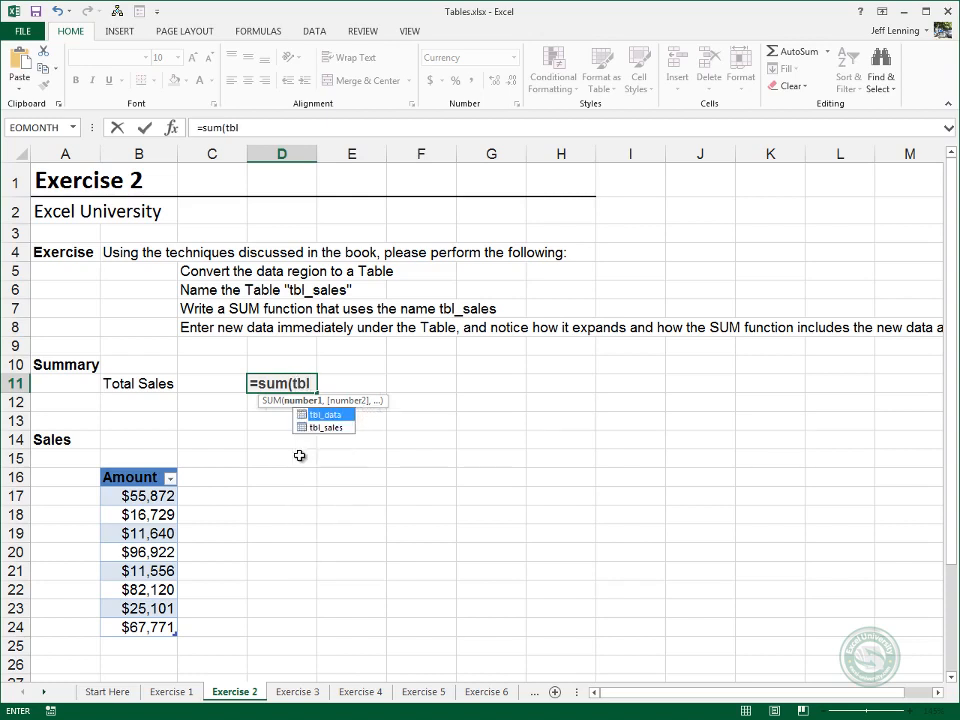
key(Down)
key(Tab)
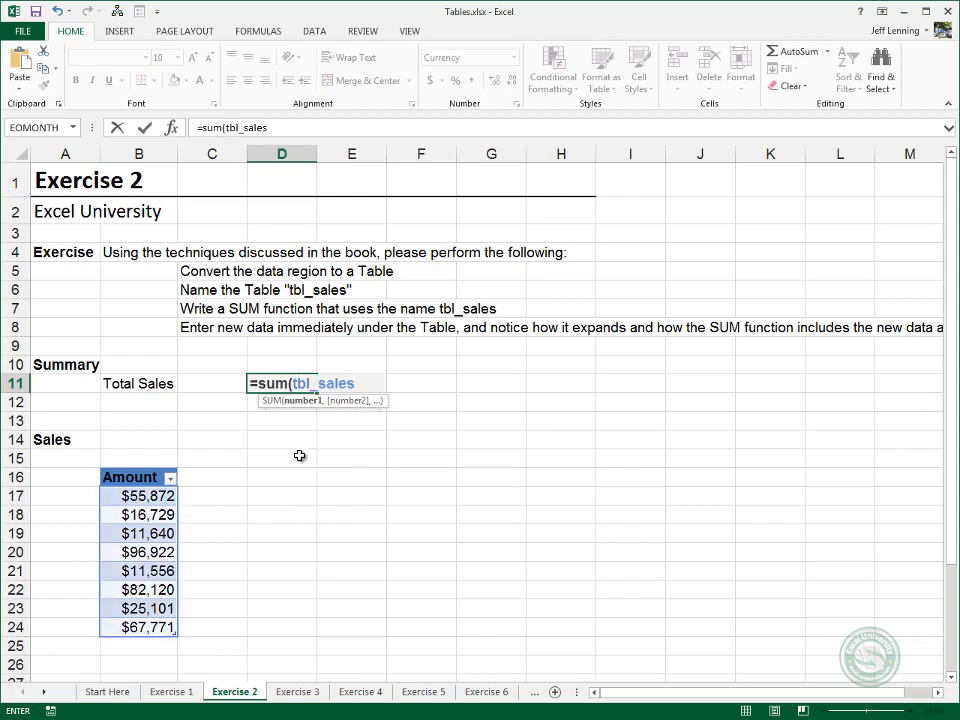
text())
key(Return)
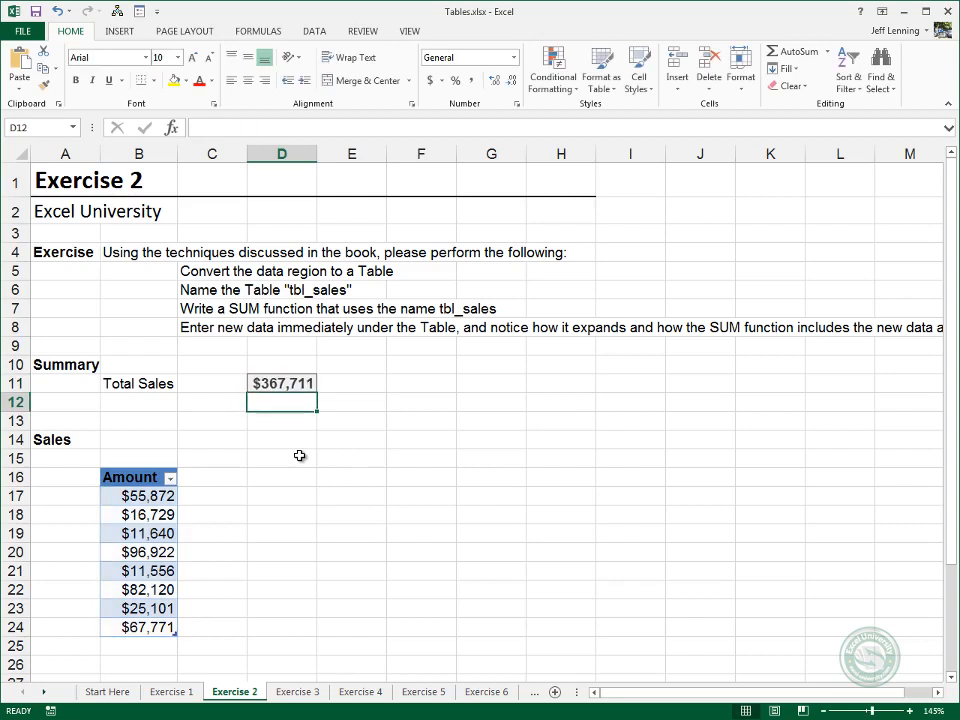
key(Up)
key(F2)
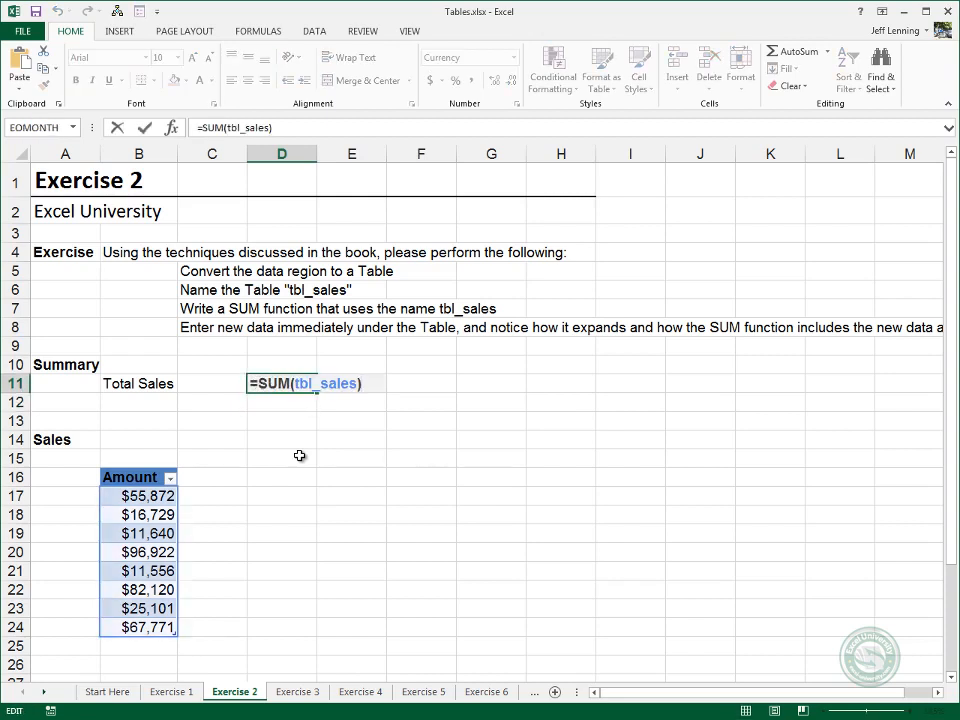
key(Escape)
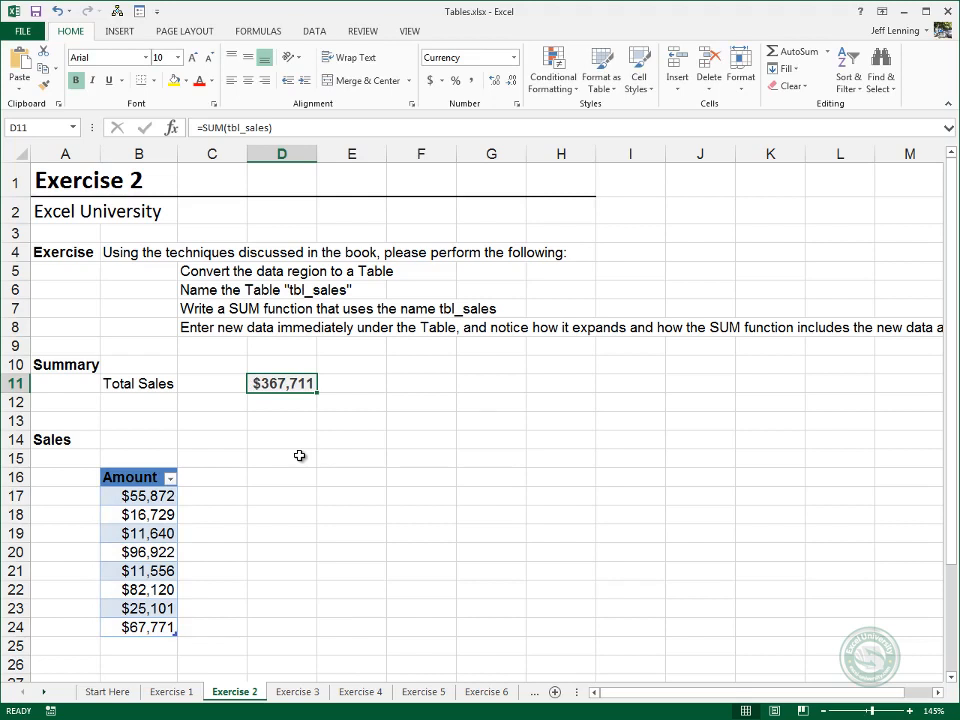
Add an amount of 50000 in B25 directly below the sales table and recheck the Total Sales formula in D11.
key(Left)
key(Left)
key(ctrl+Down)
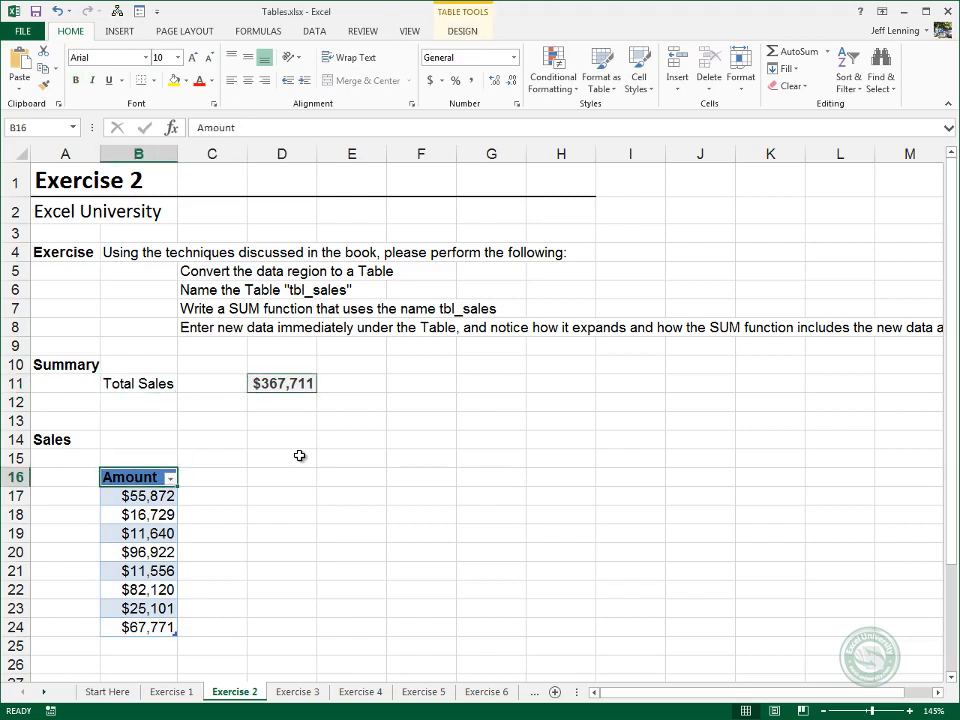
key(ctrl+Down)
key(Down)
text(50000)
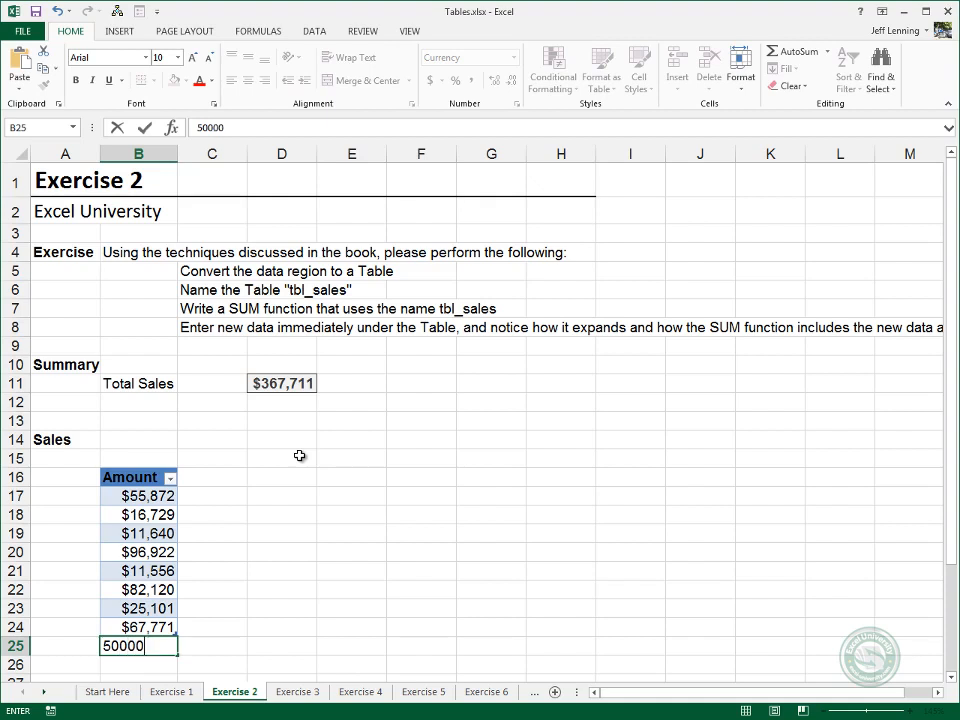
key(Return)
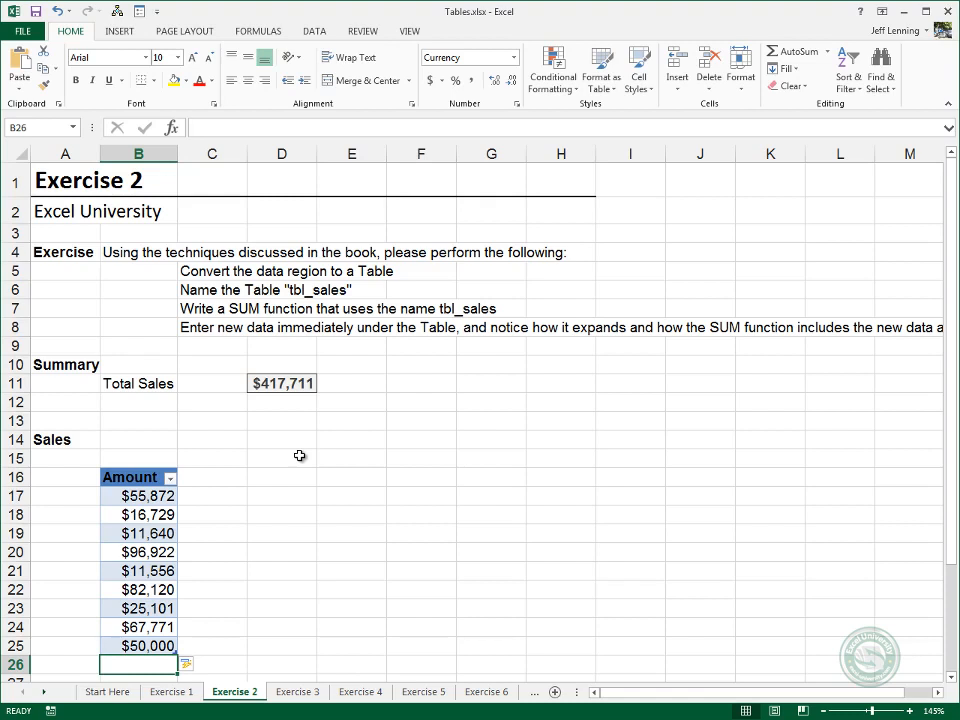
key(Right)
key(Right)
key(ctrl+Up)
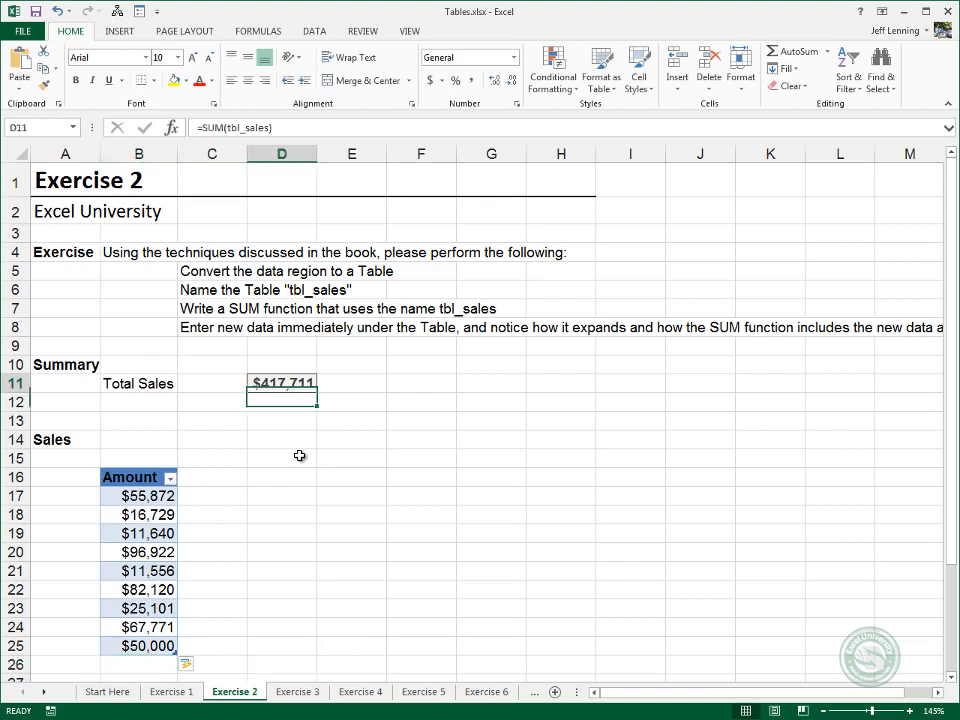
key(F2)
key(ctrl+Return)
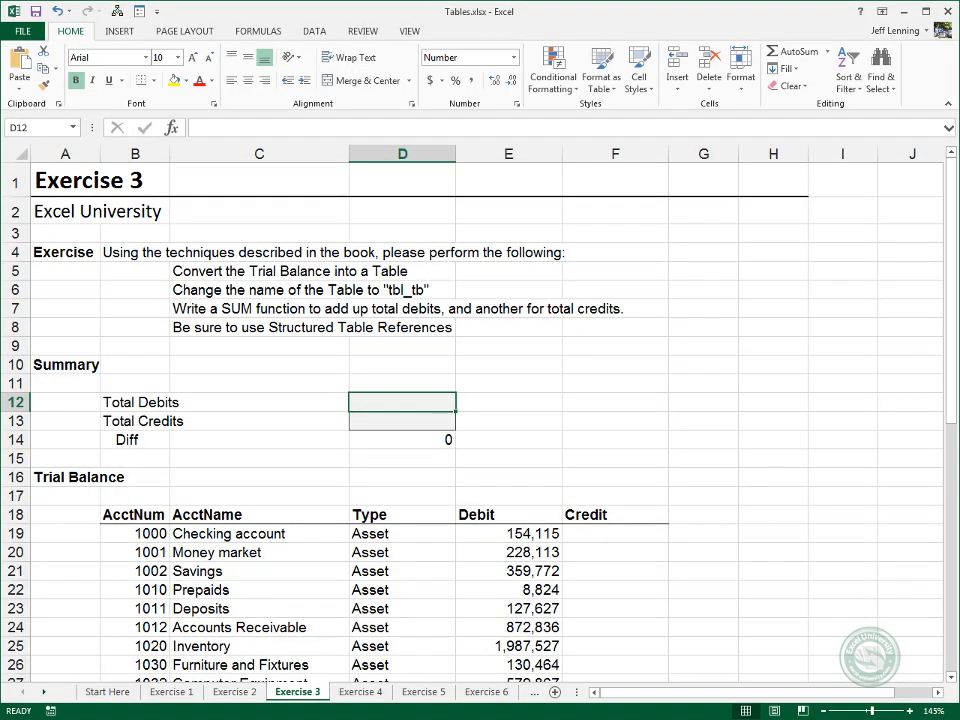
Convert the Trial Balance range B18:F50 on the Exercise 3 sheet into a table with headers.
click(137, 536)
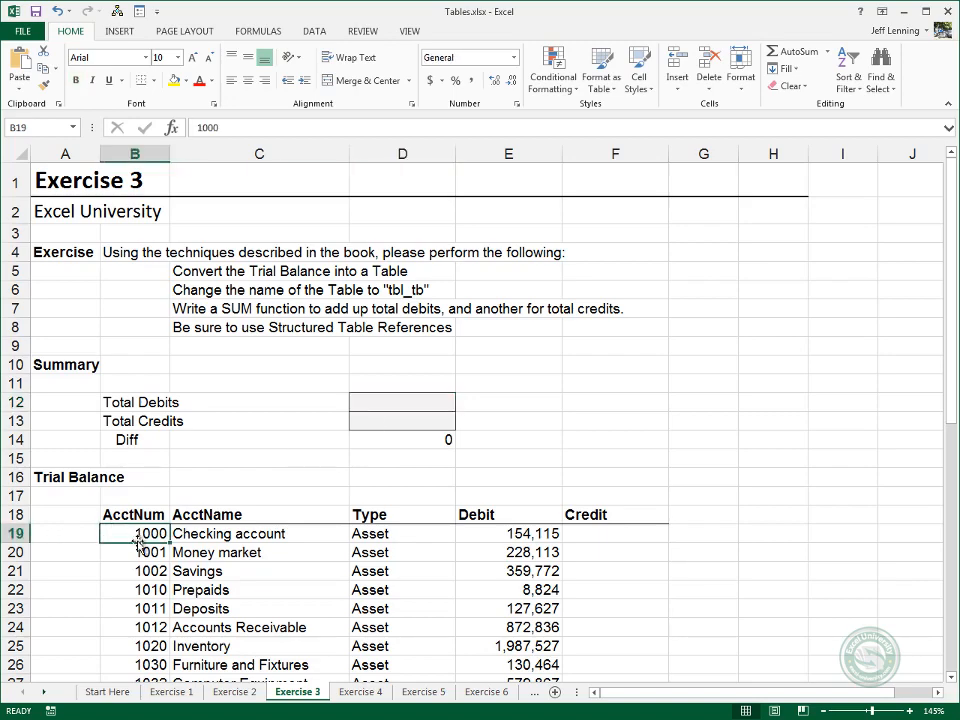
key(ctrl+t)
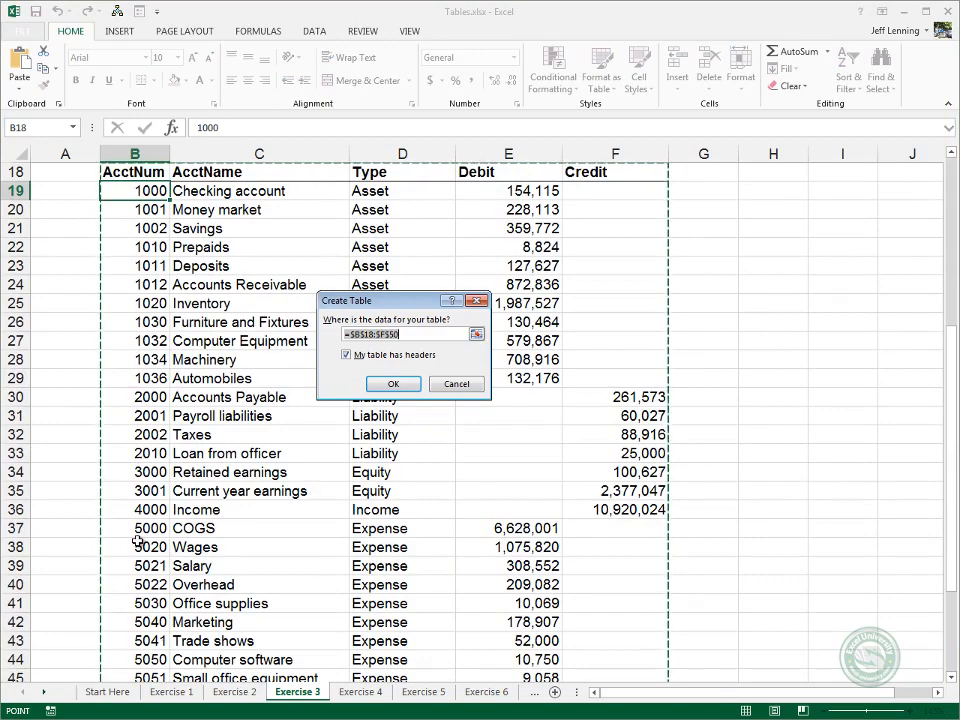
key(Return)
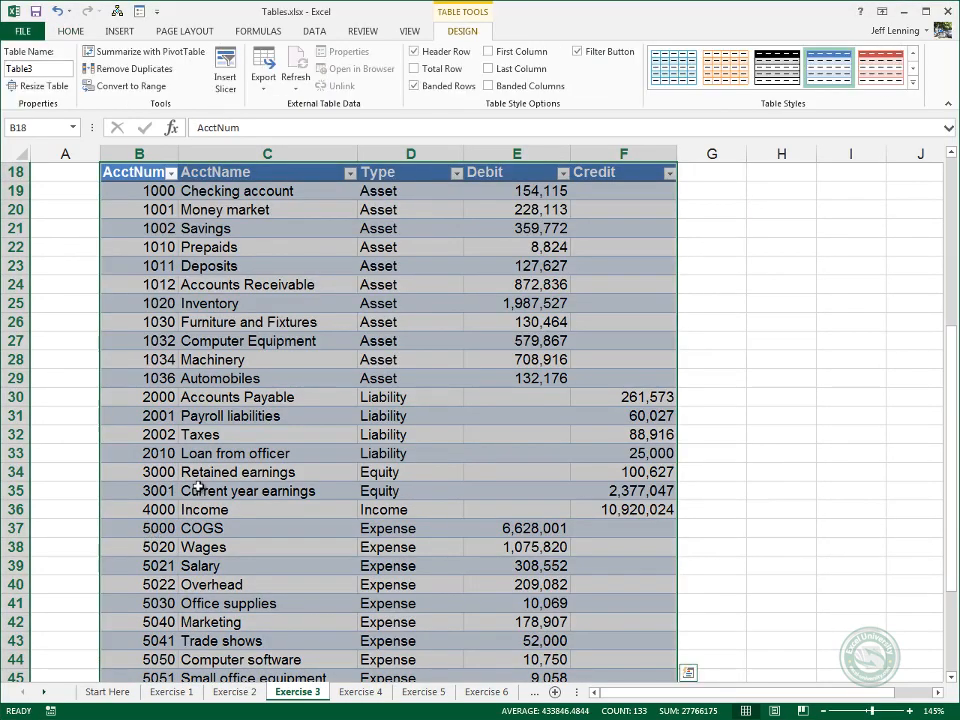
Name the Trial Balance table tbl_tb.
scroll(197, 487, up, 4)
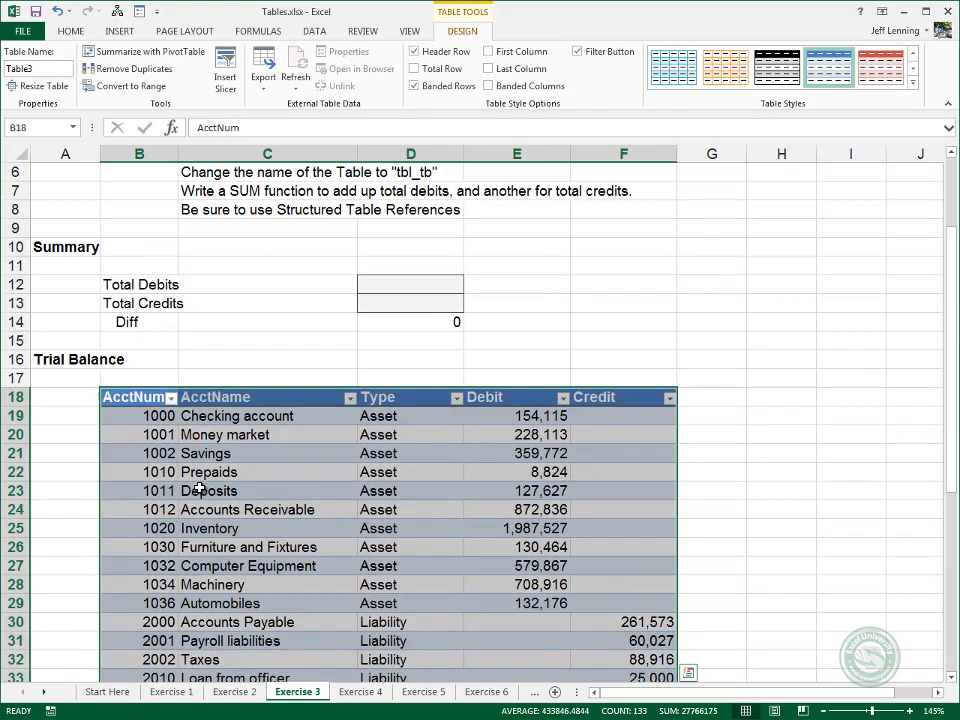
click(55, 69)
text(tbl_tb)
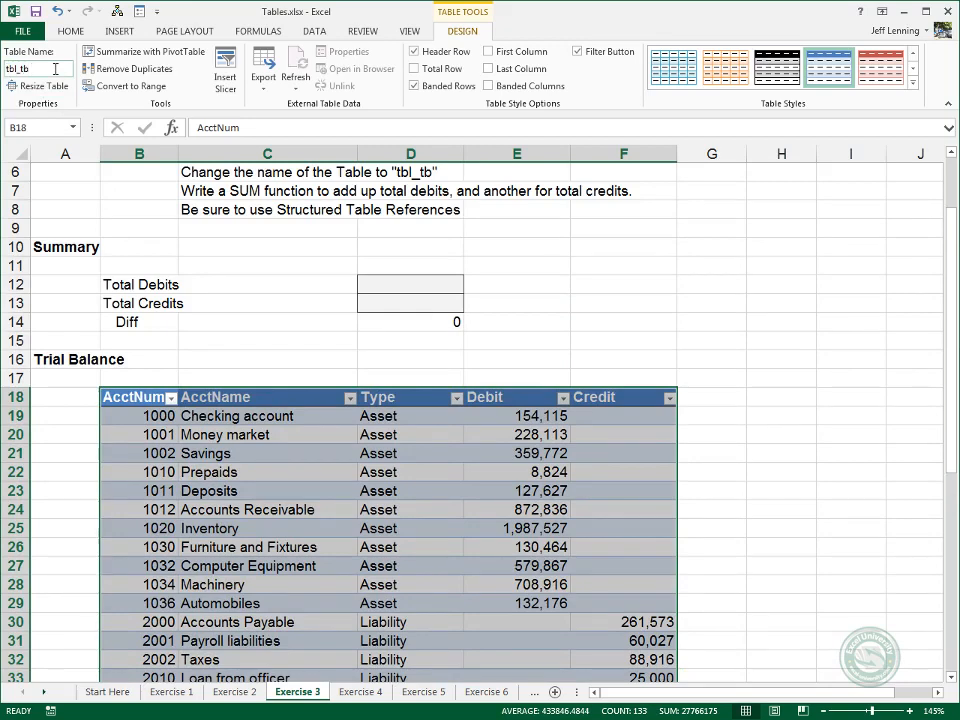
Start a SUM formula in the Total Debits cell D12 with tbl_tb as the referenced table.
click(392, 284)
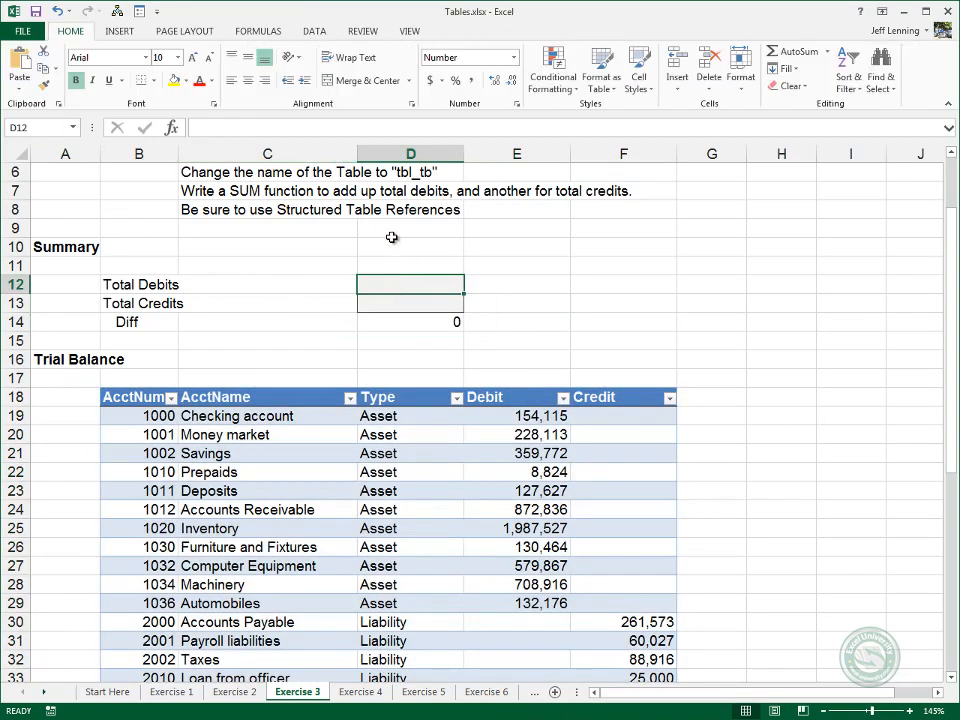
text(=)
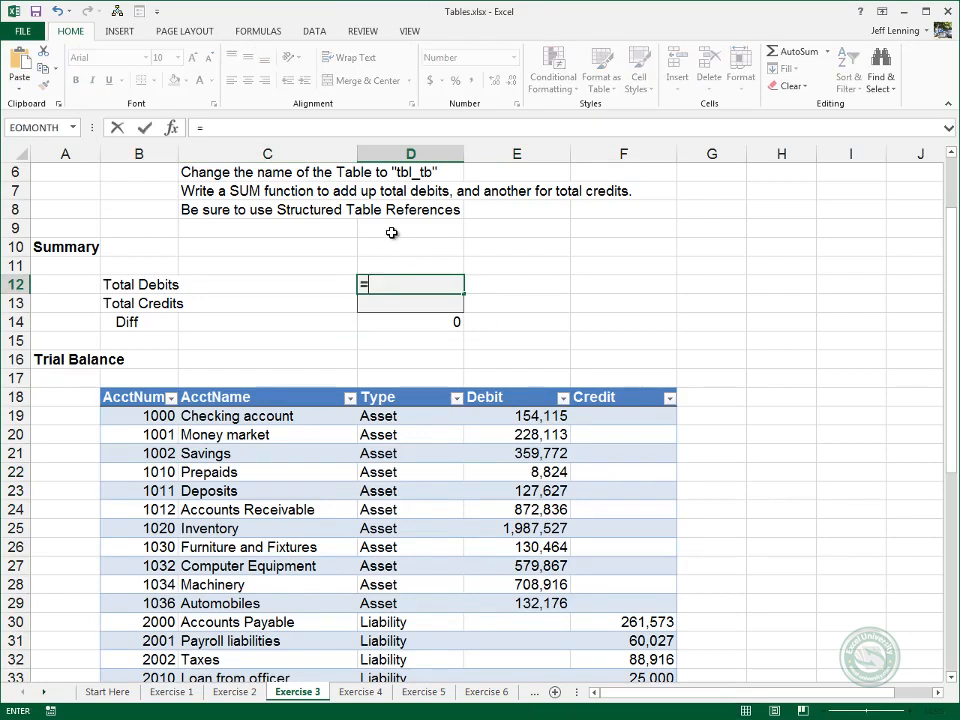
text(sum()
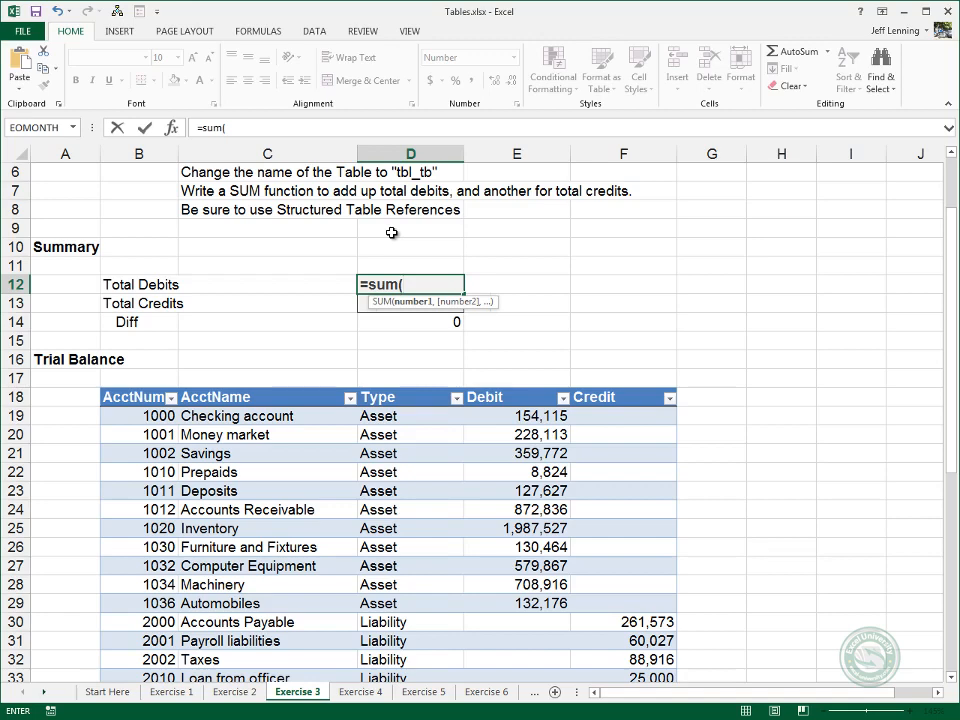
text(tbl)
key(Down)
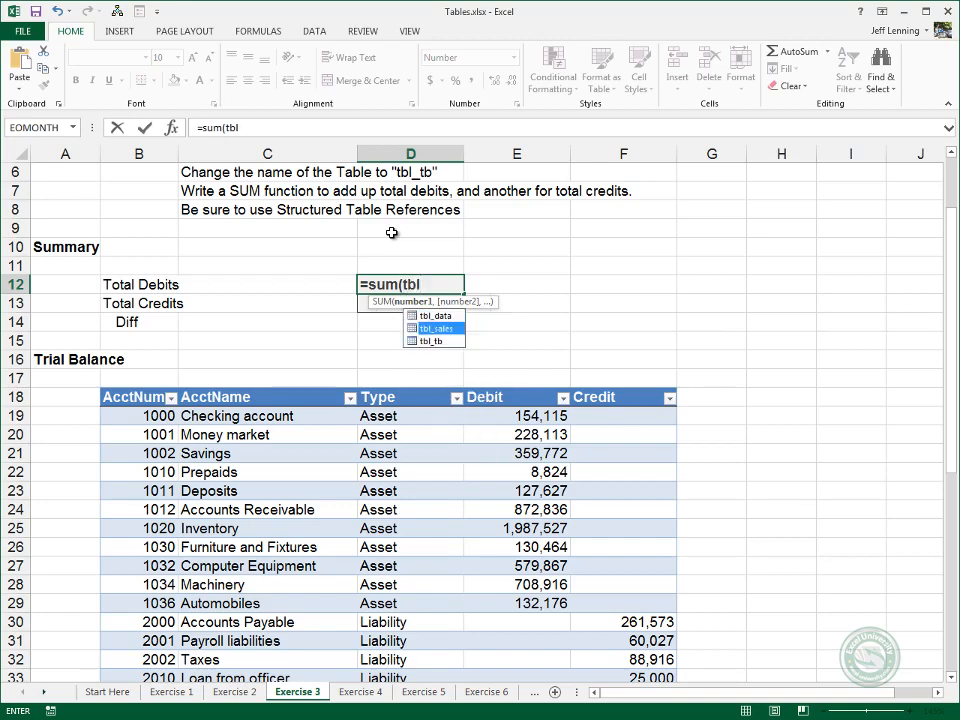
key(Down)
key(Tab)
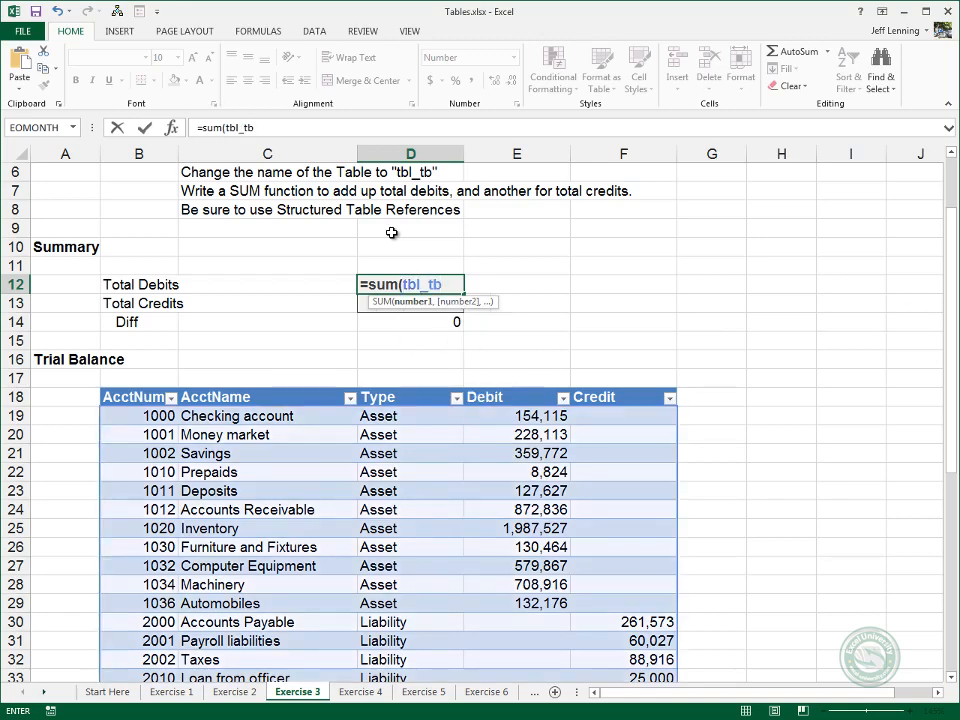
Complete the Total Debits formula as =SUM(tbl_tb[Debit]) using the table's Debit column, and review the entered formula.
text([)
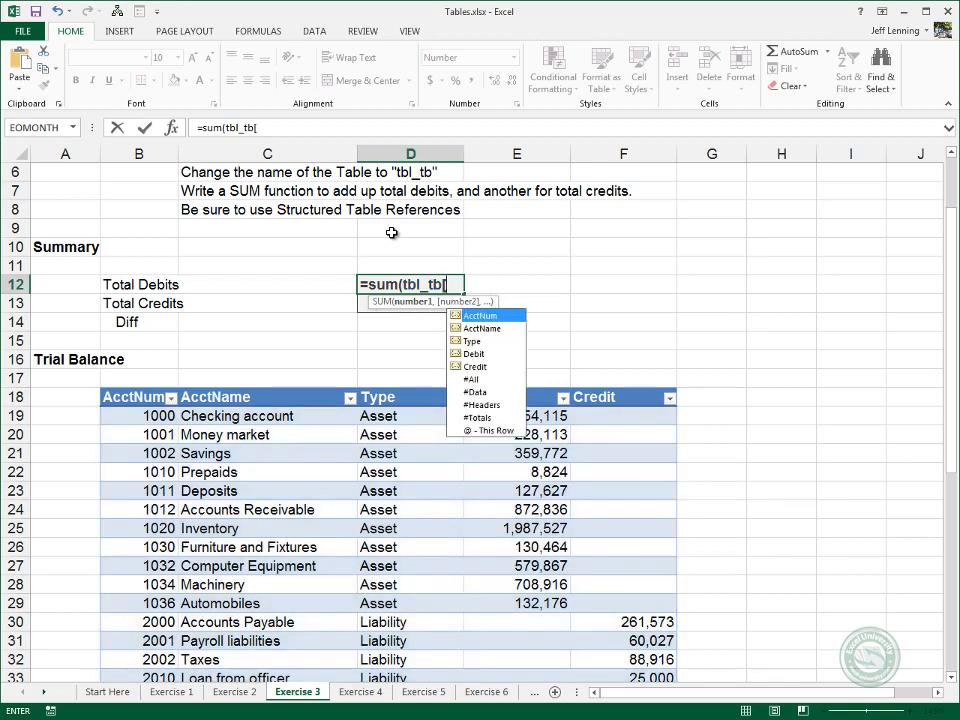
key(Down)
key(Down)
key(Down)
key(Down)
key(Down)
key(Down)
key(Down)
key(Down)
key(Down)
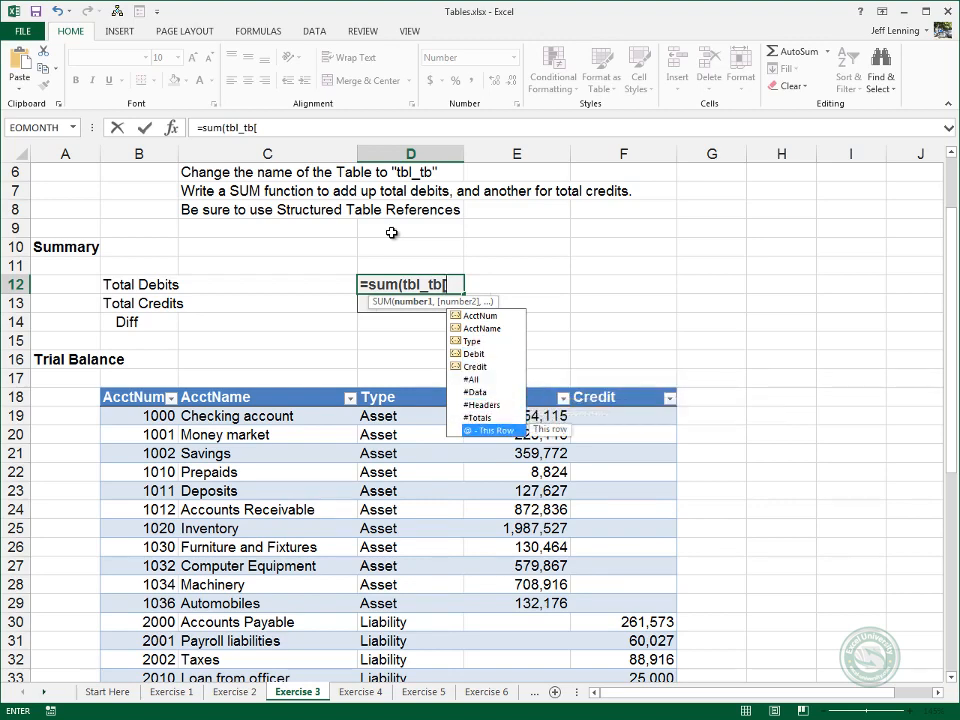
key(Up)
key(Up)
key(Up)
key(Up)
key(Up)
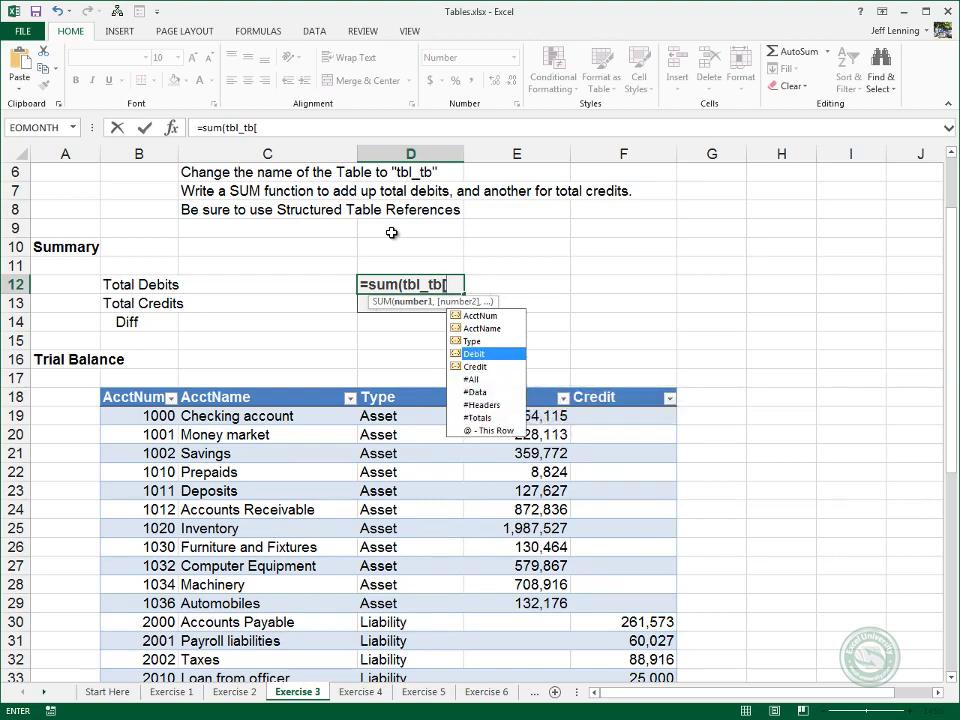
key(Tab)
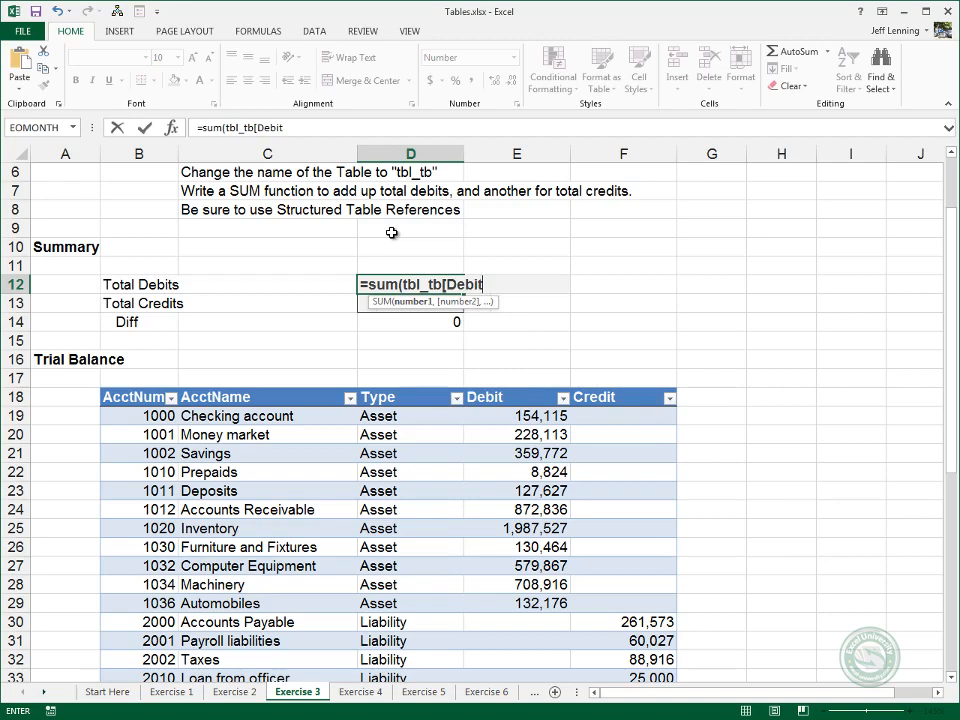
text(])
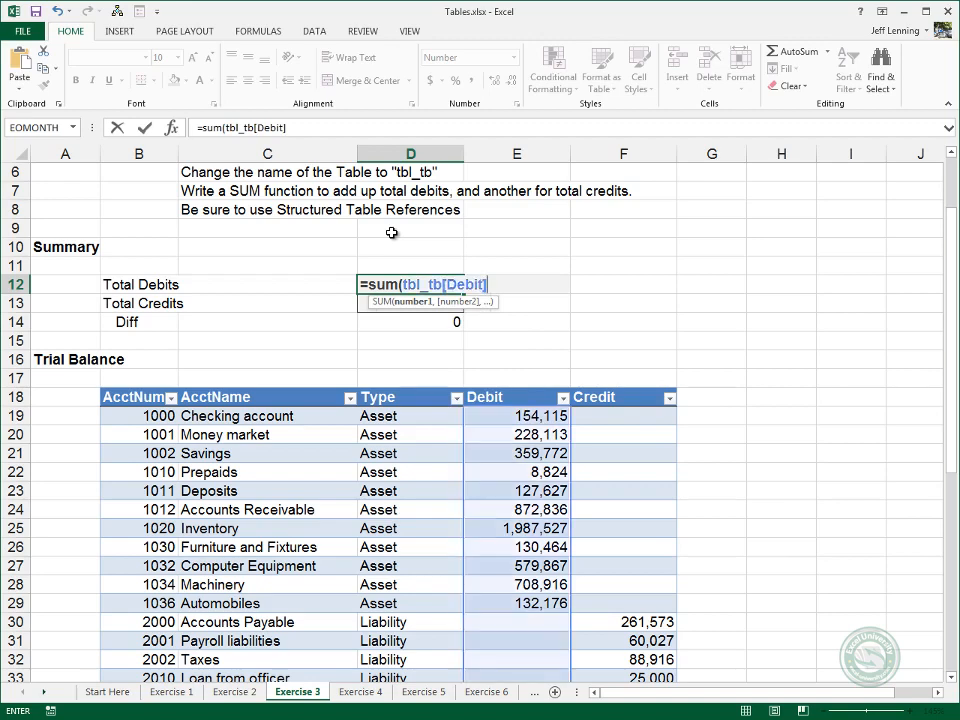
text())
key(Return)
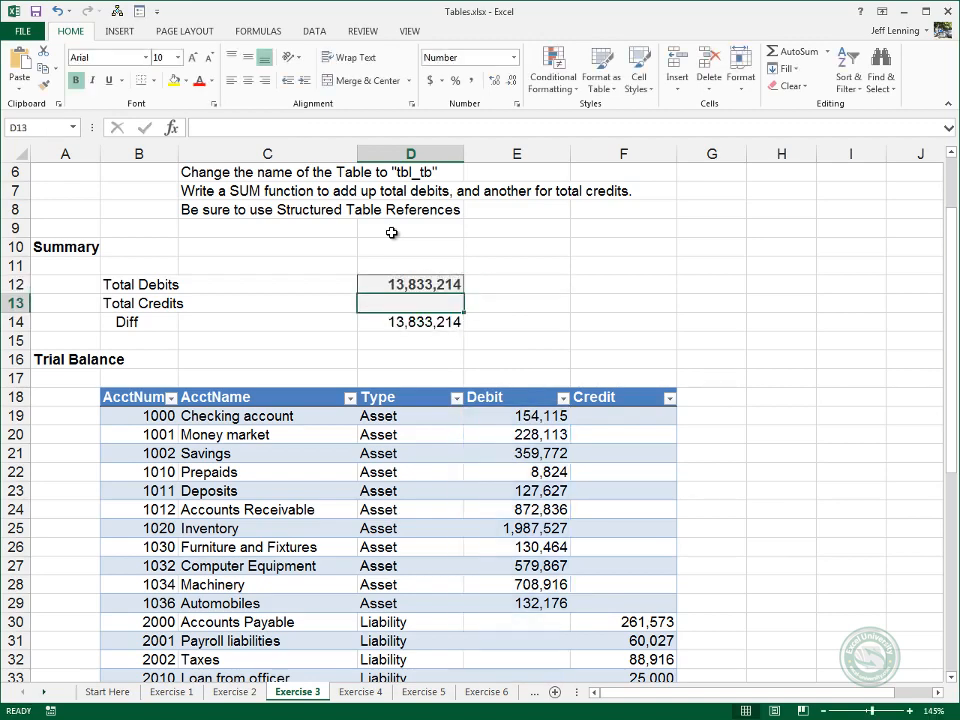
key(Up)
key(F2)
key(Escape)
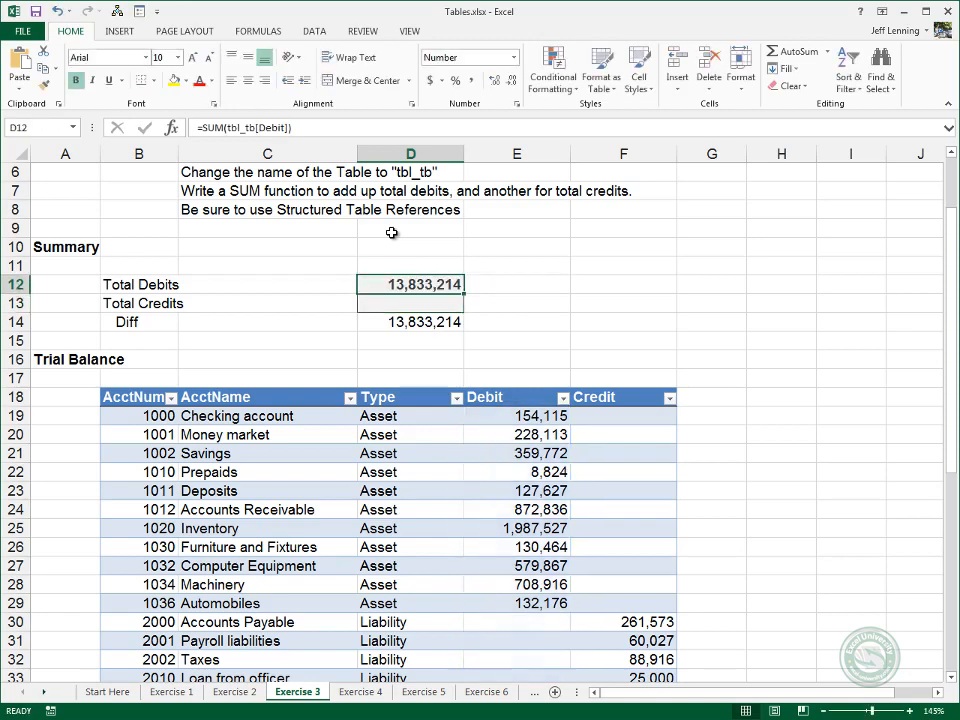
Start a SUM formula in the Total Credits cell D13 with tbl_tb as the referenced table.
key(Down)
text(=)
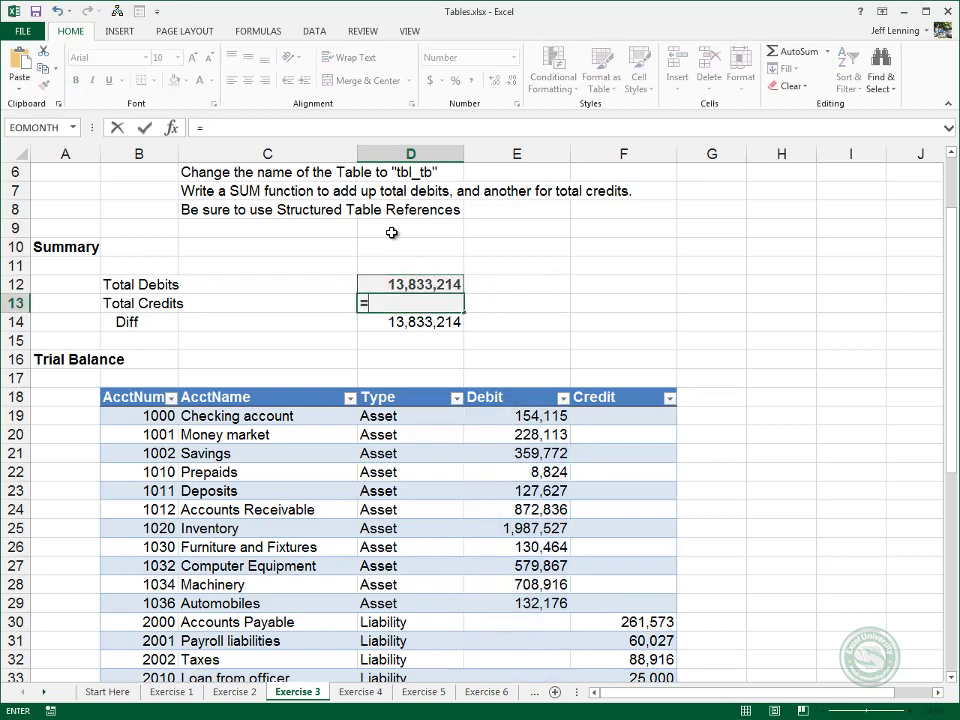
text(sum(tbl)
key(Down)
key(Down)
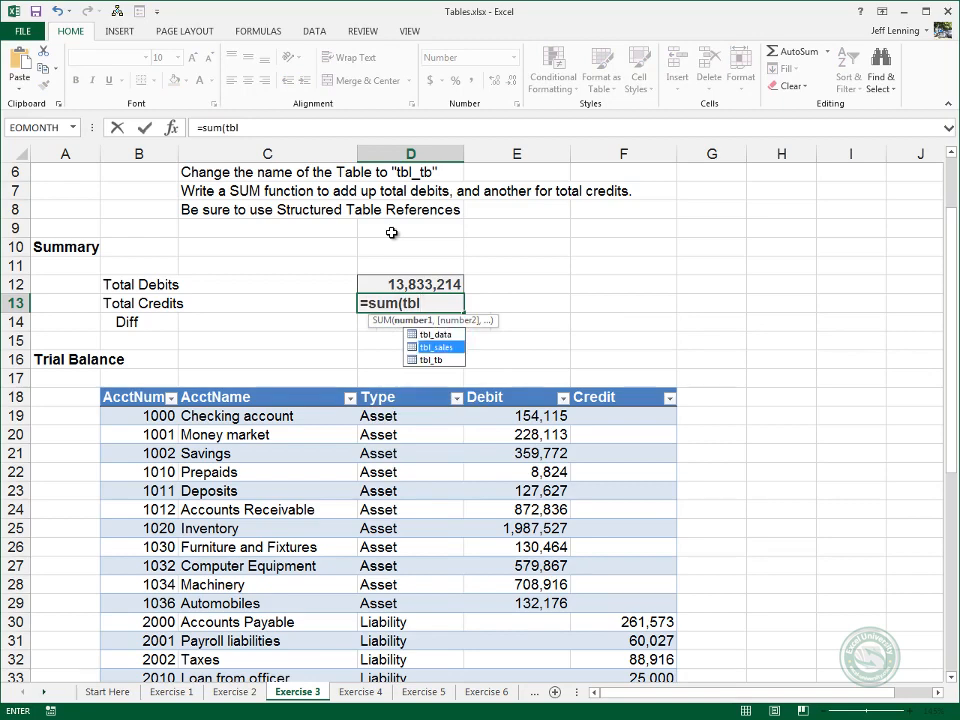
key(Tab)
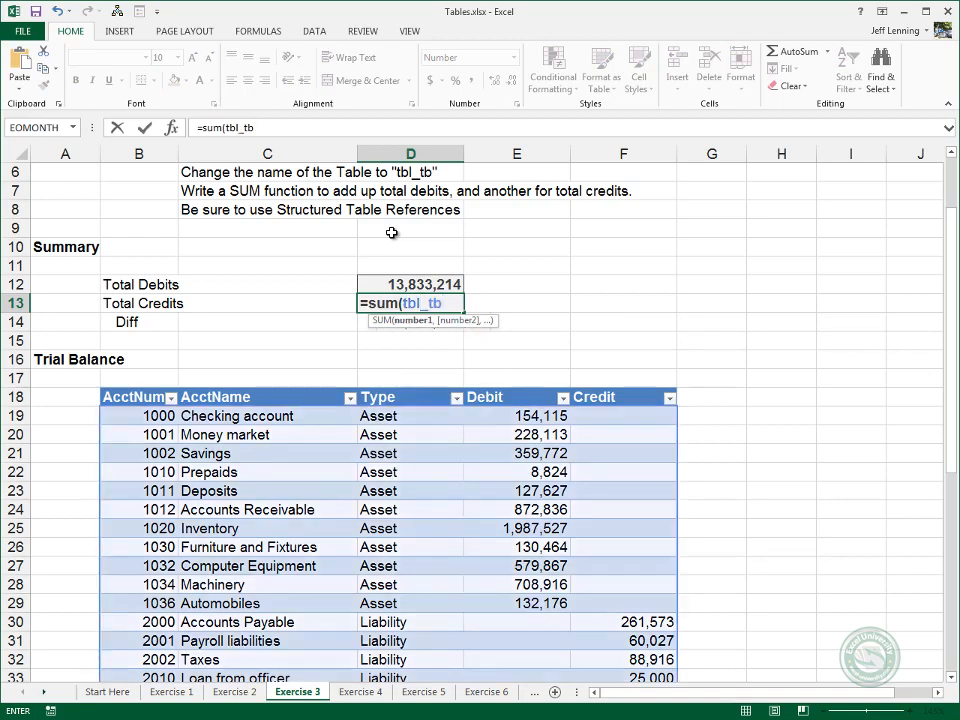
Complete the Total Credits formula as =SUM(tbl_tb[Credit]) using the table's Credit column.
text([)
key(Down)
key(Down)
key(Down)
key(Down)
key(Tab)
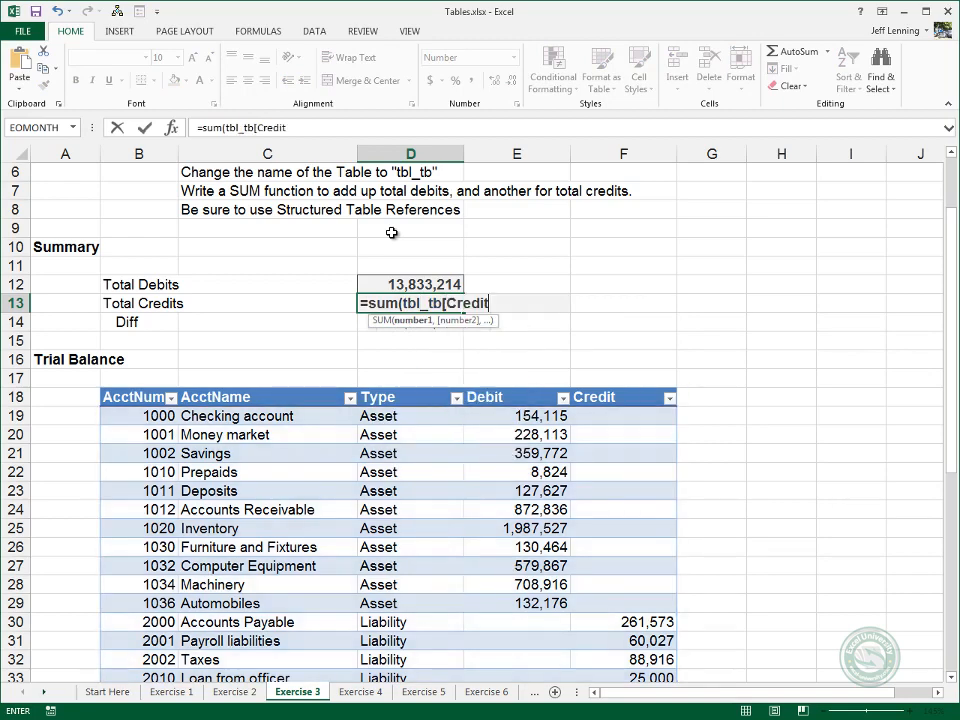
text(]))
key(Return)
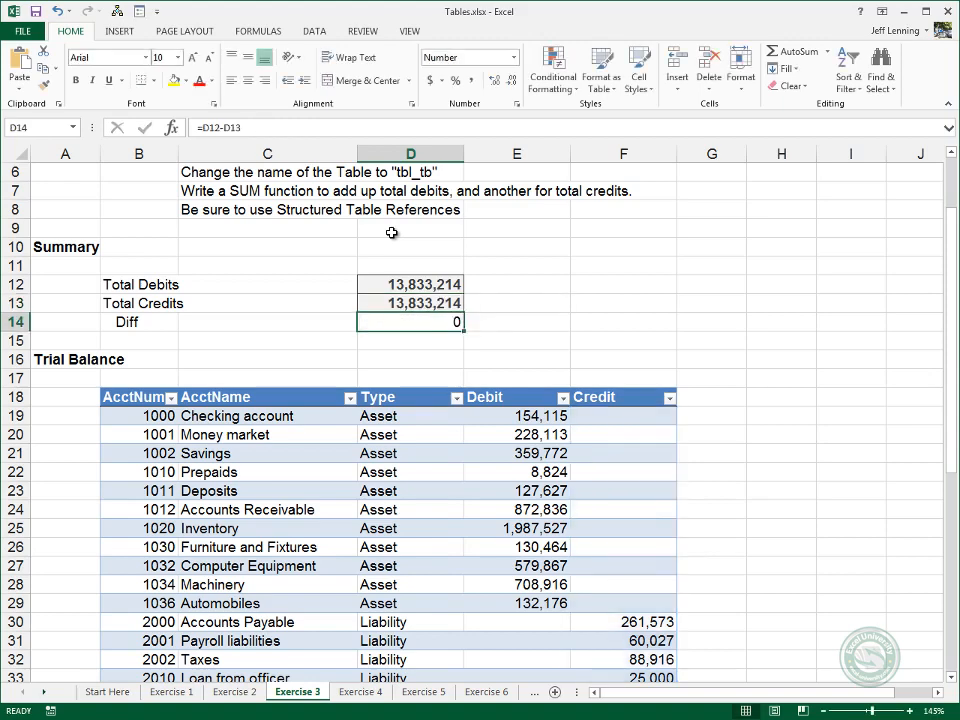
Review the structured references in the Total Credits and Total Debits formulas in D13 and D12.
key(Up)
key(F2)
key(Escape)
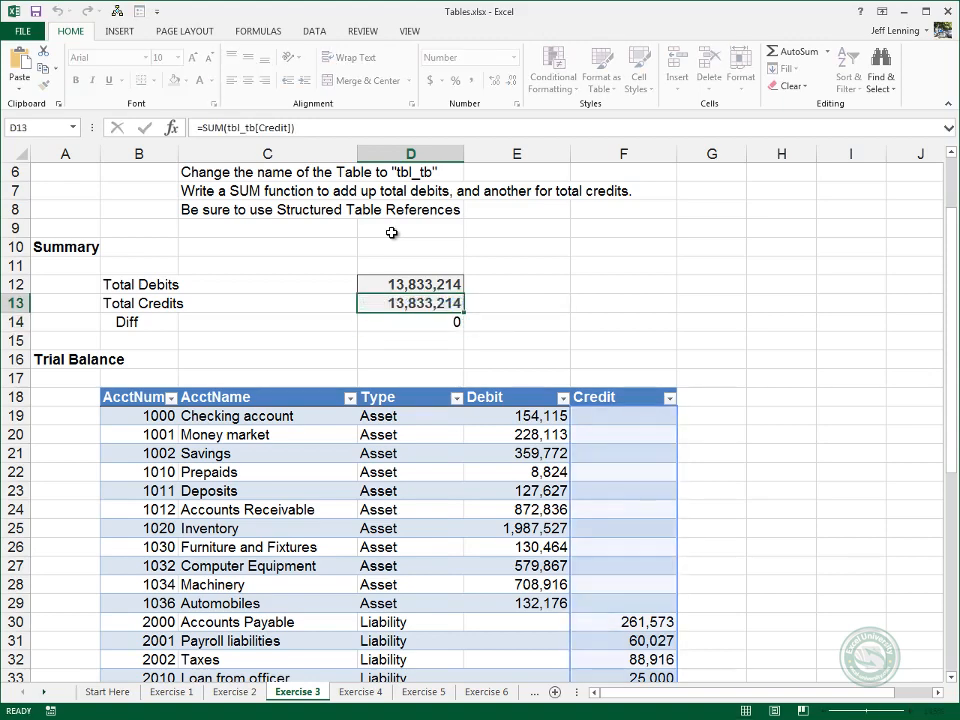
key(Up)
key(F2)
key(Escape)
key(Down)
key(Down)
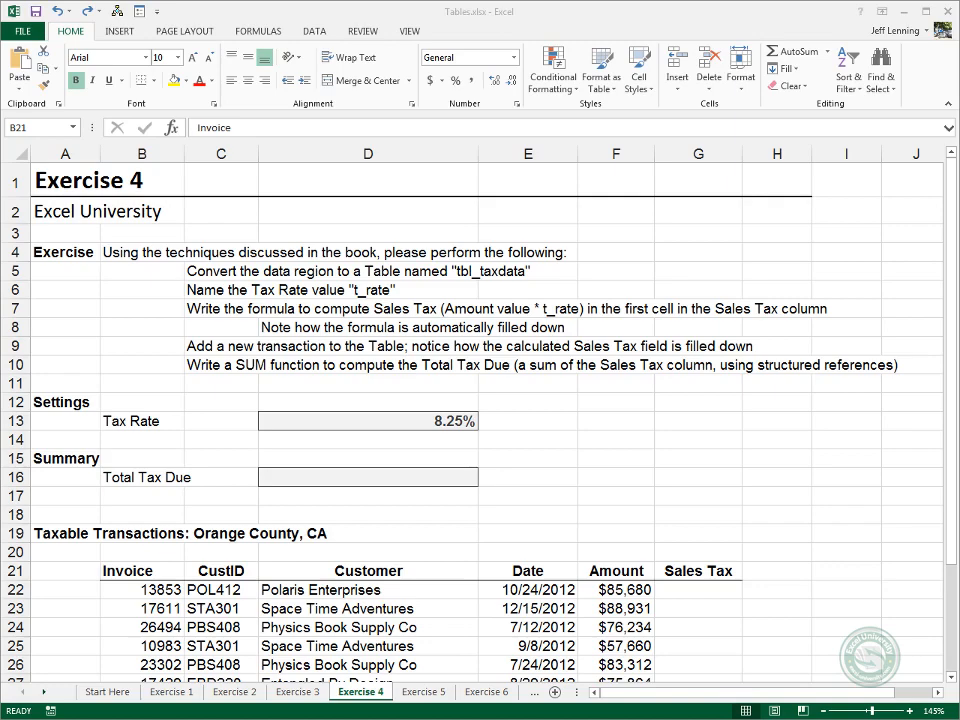
Convert the Taxable Transactions range B21:G34 on the Exercise 4 sheet into a table with headers and name it tbl_taxdata.
click(232, 581)
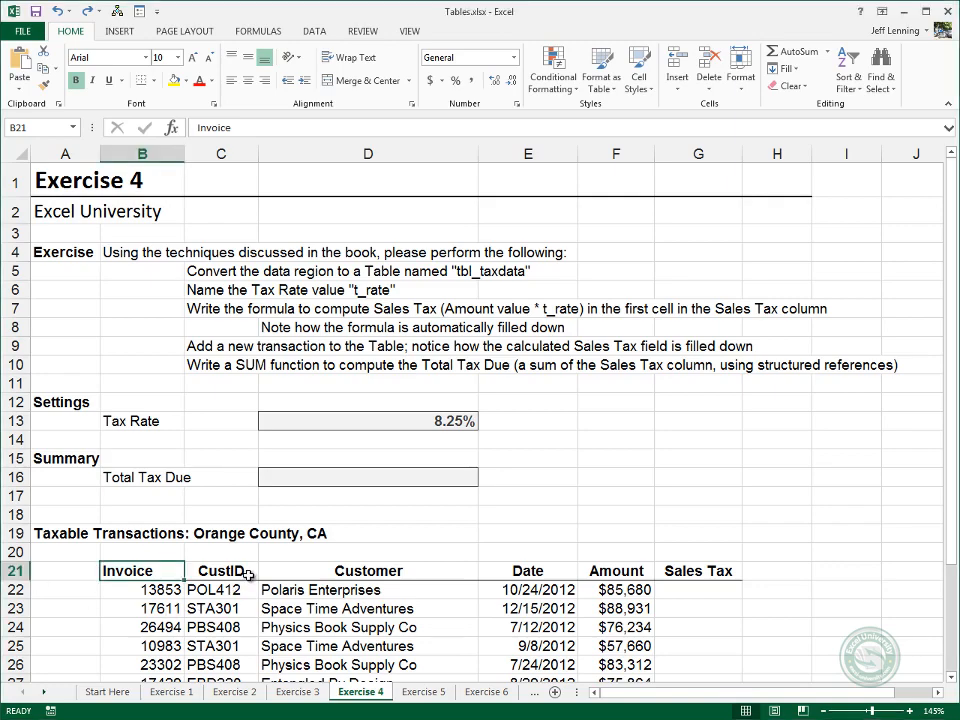
click(112, 31)
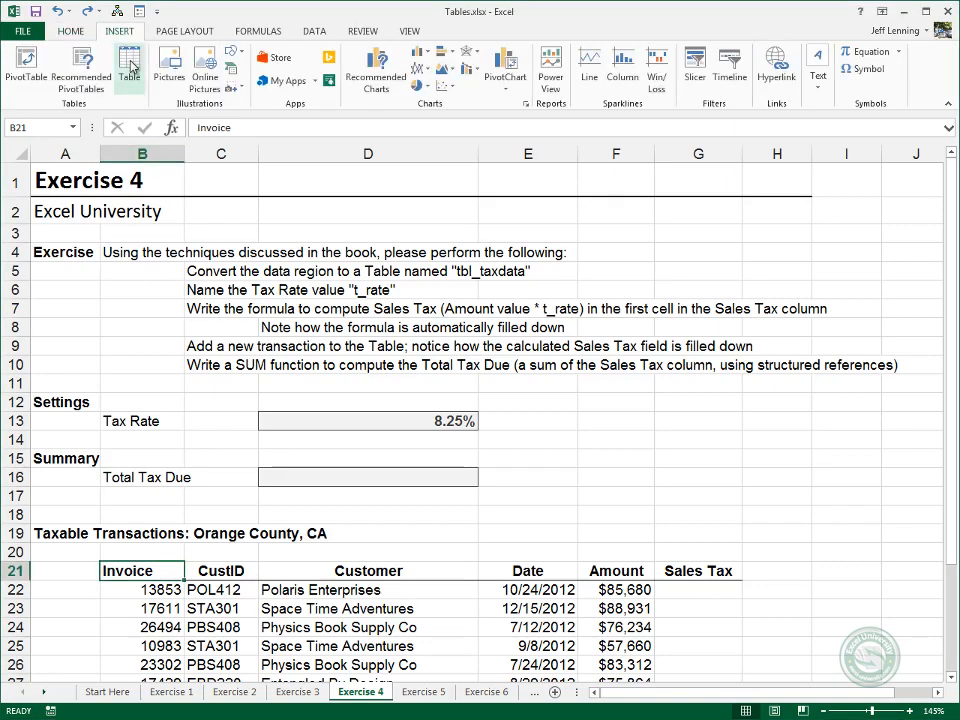
click(130, 68)
key(Return)
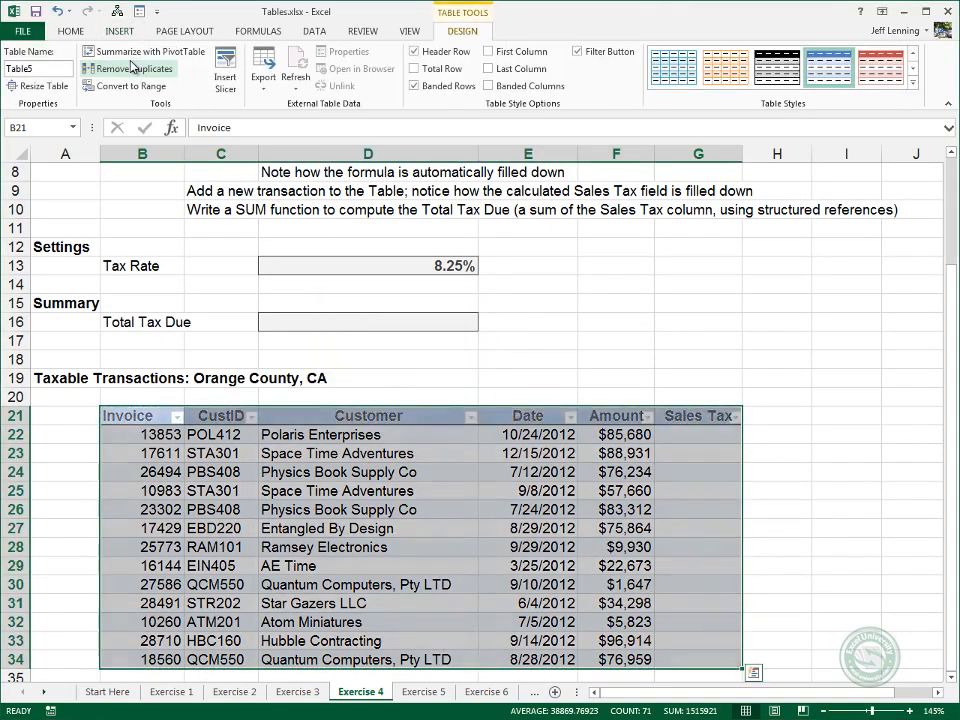
click(40, 68)
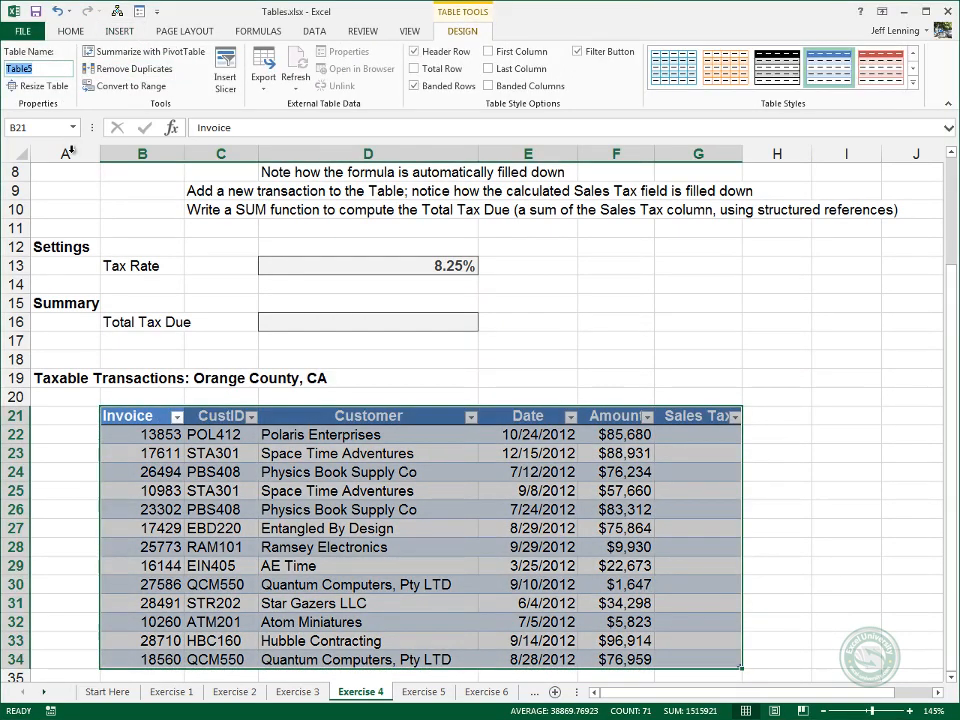
text(tbl_taxdata)
Assign the name t_rate to the Tax Rate cell D13.
click(315, 267)
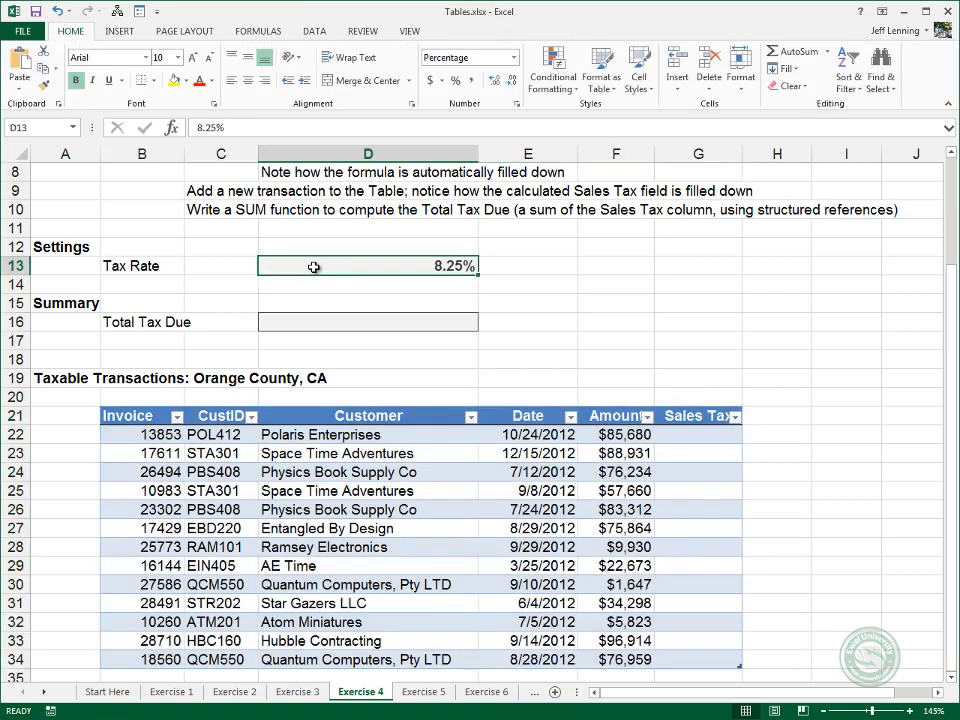
click(45, 128)
text(t_rate)
key(Return)
click(686, 435)
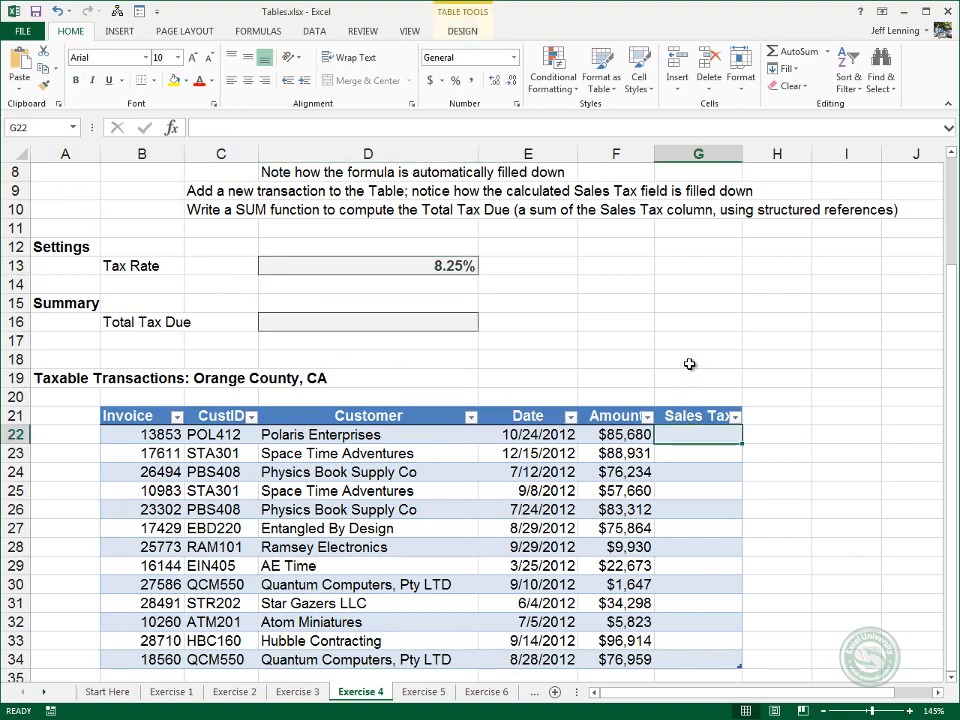
text(=)
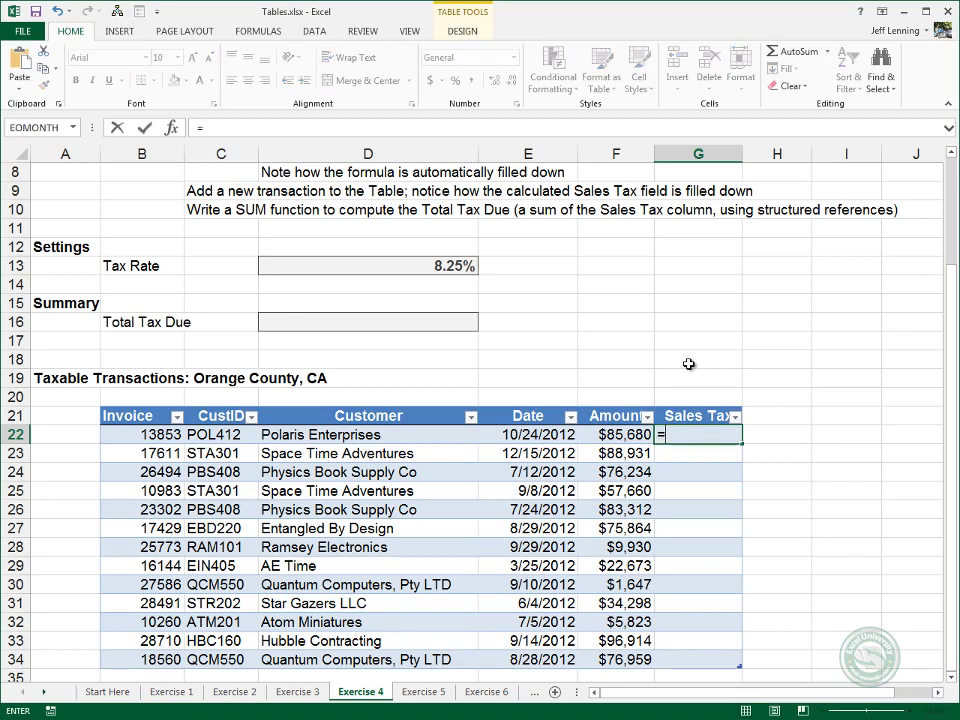
key(Left)
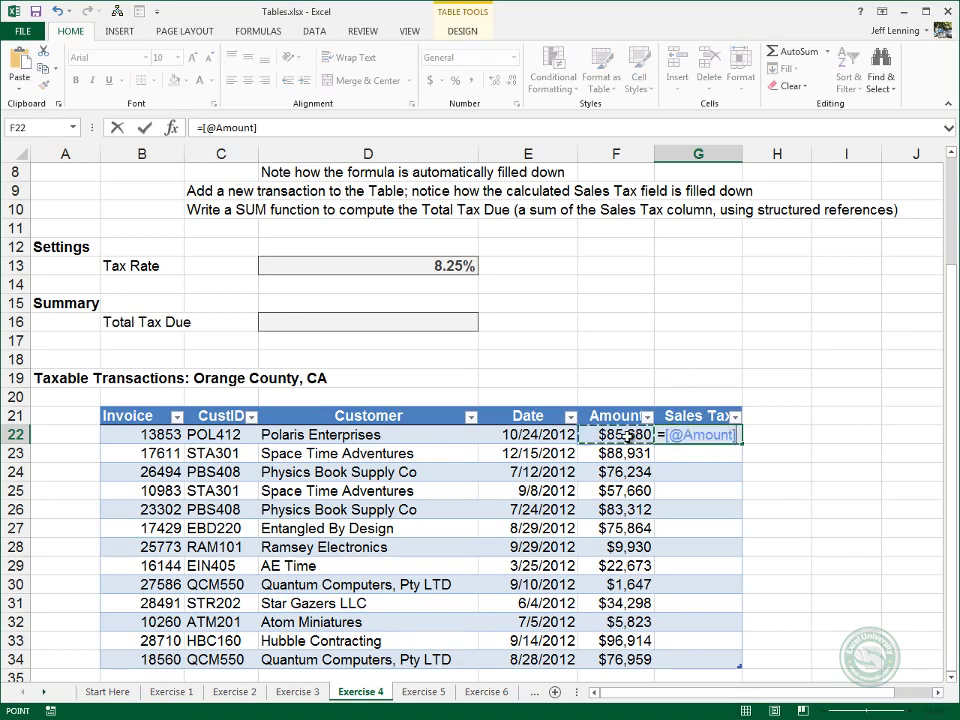
text(*t)
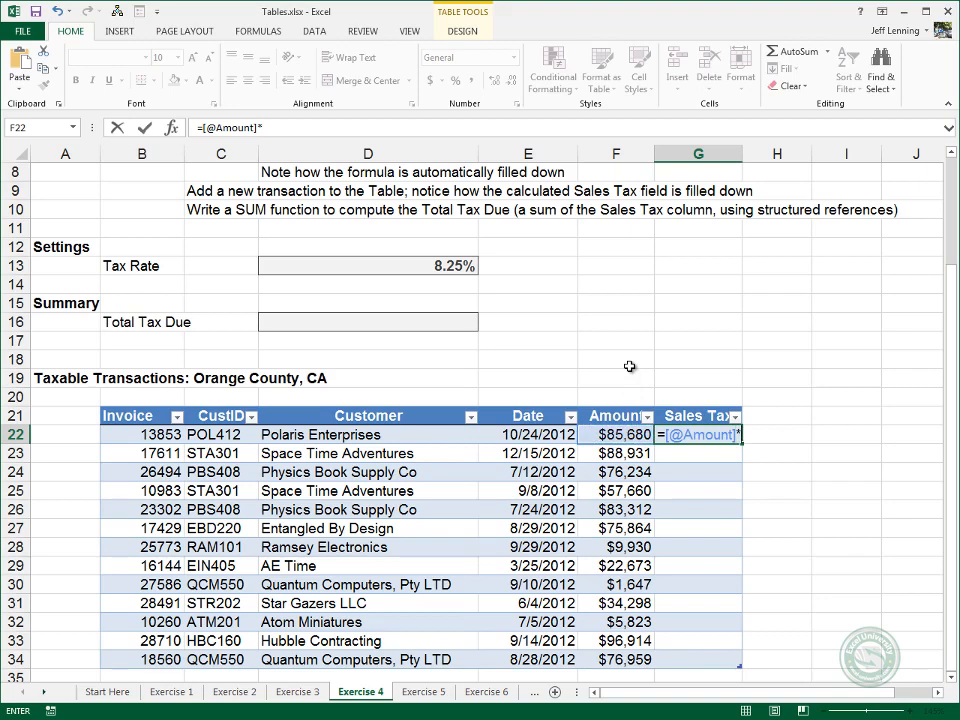
key(Down)
key(Down)
key(Down)
key(Down)
key(Down)
key(Down)
key(Down)
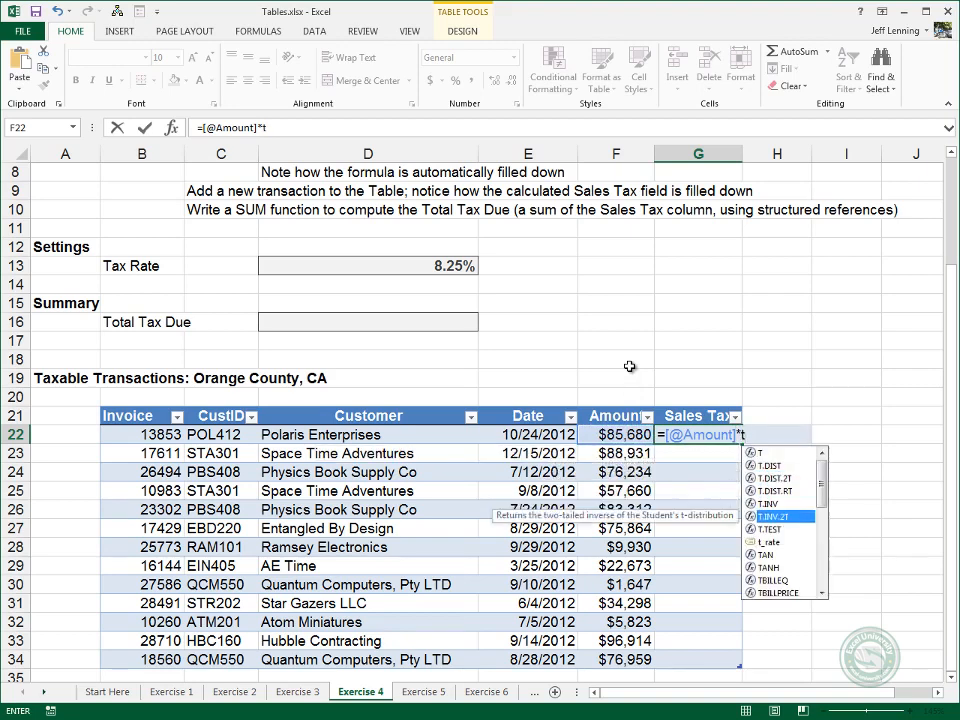
key(Tab)
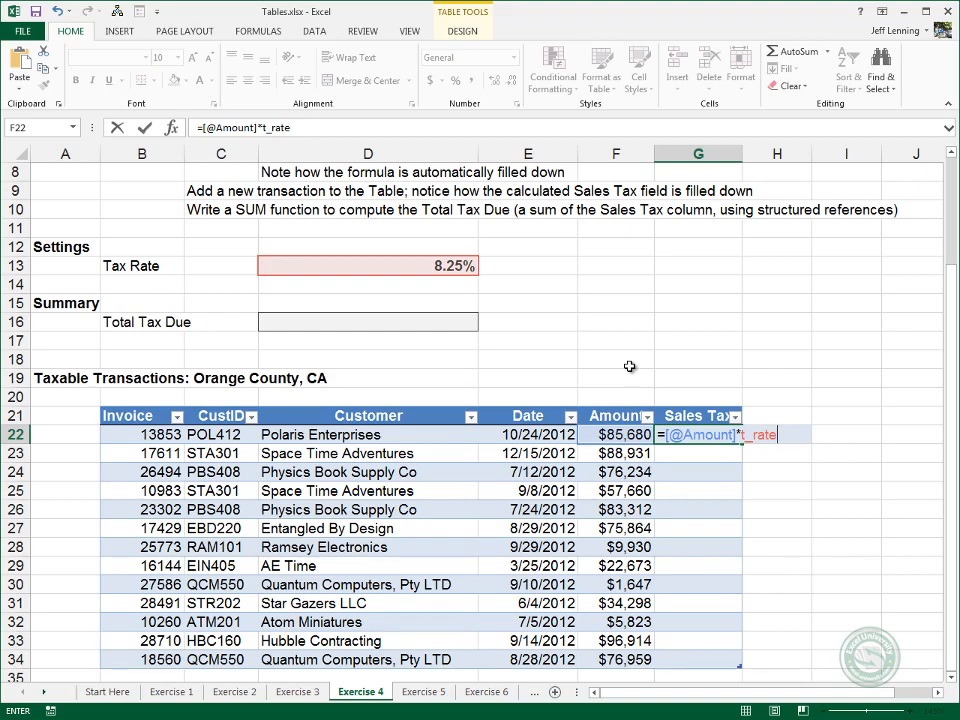
key(Return)
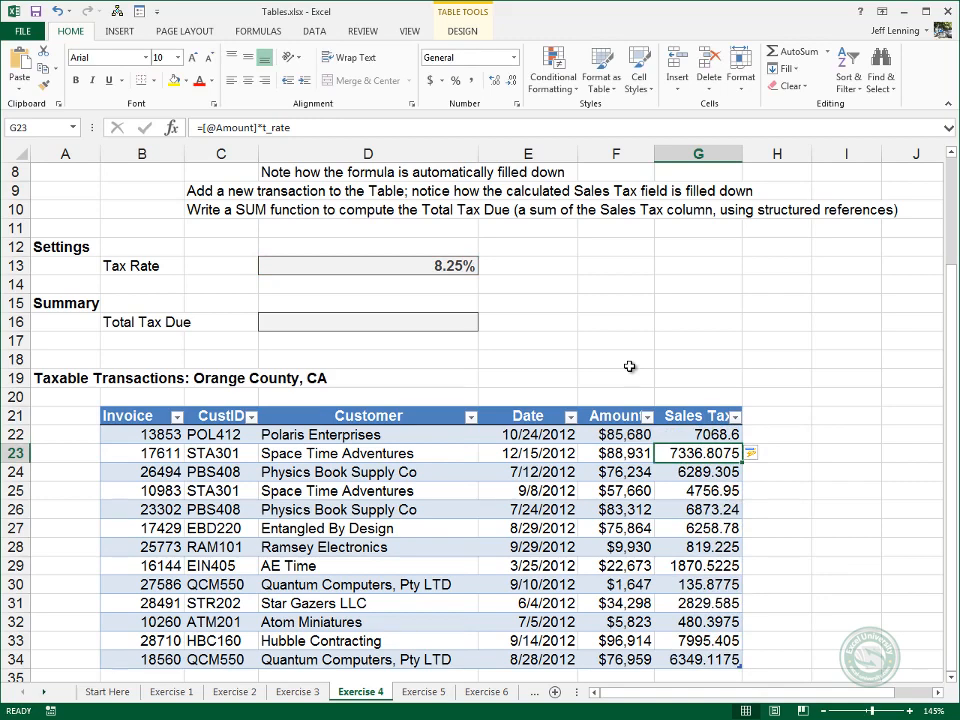
Start a SUM formula in the Total Tax Due cell D16 with tbl_taxdata as the referenced table.
click(456, 321)
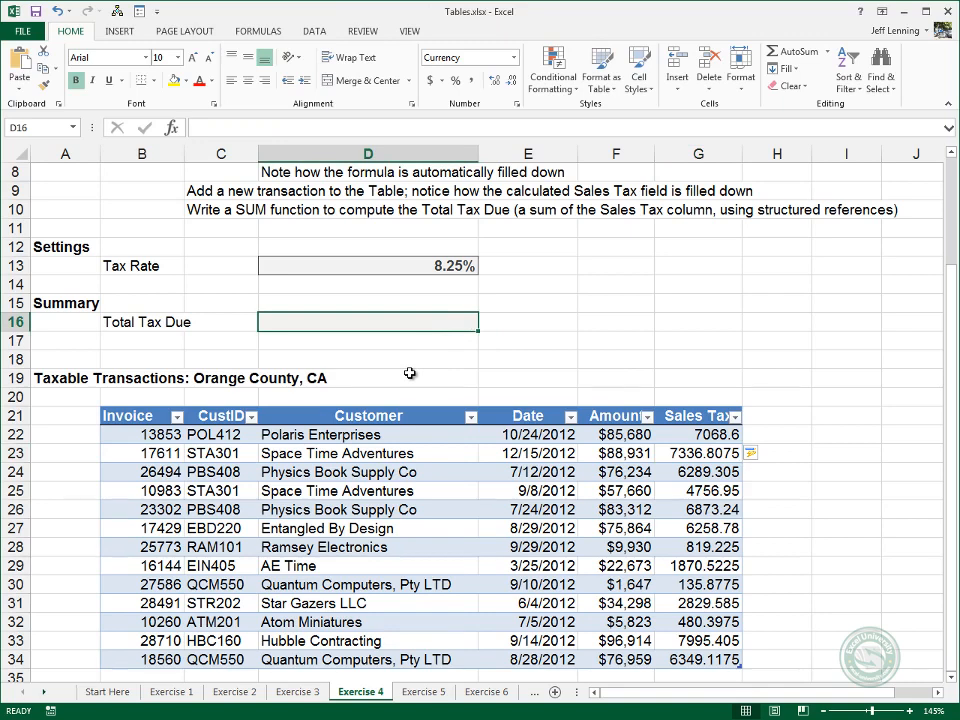
text(=sum()
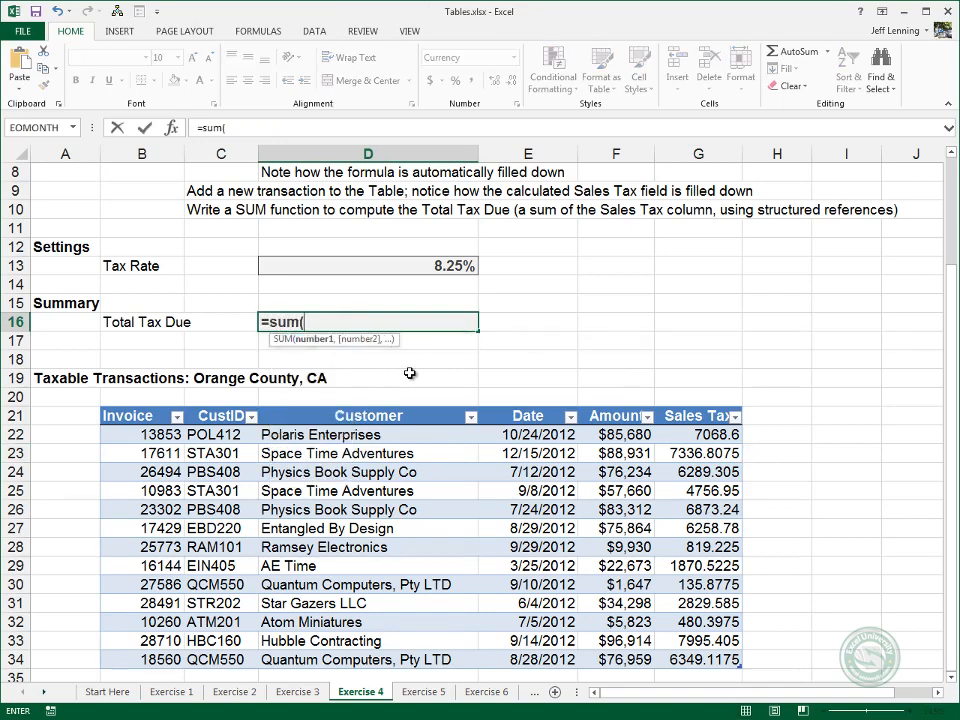
text(tbl)
key(Down)
key(Down)
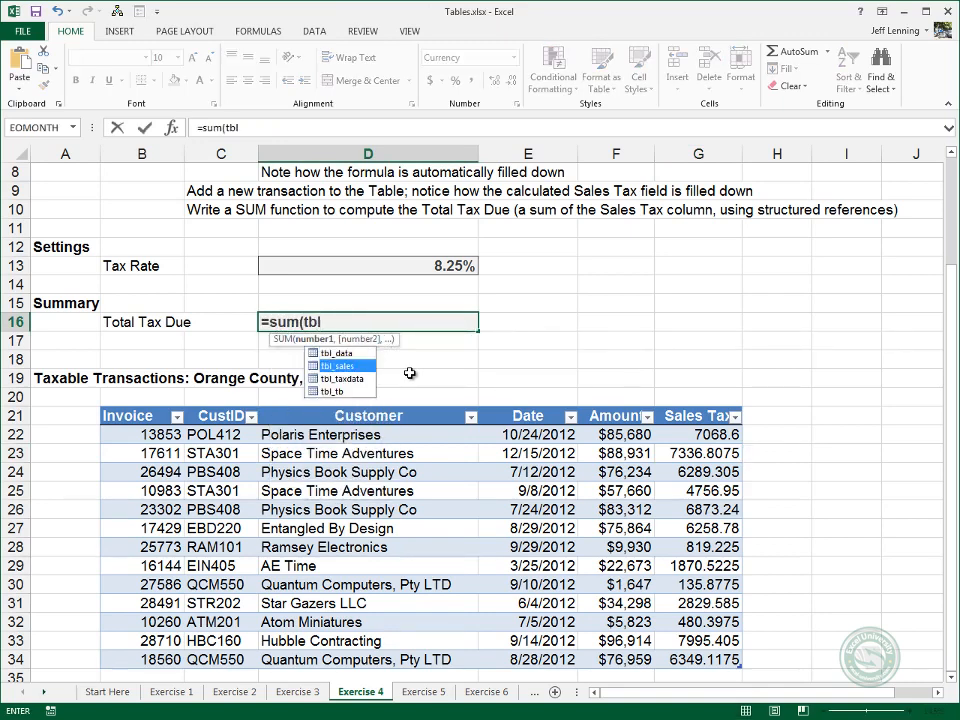
key(Tab)
Complete the Total Tax Due formula as =SUM(tbl_taxdata[Sales Tax]) using the table's Sales Tax column.
text([)
key(Down)
key(Down)
key(Down)
key(Down)
key(Down)
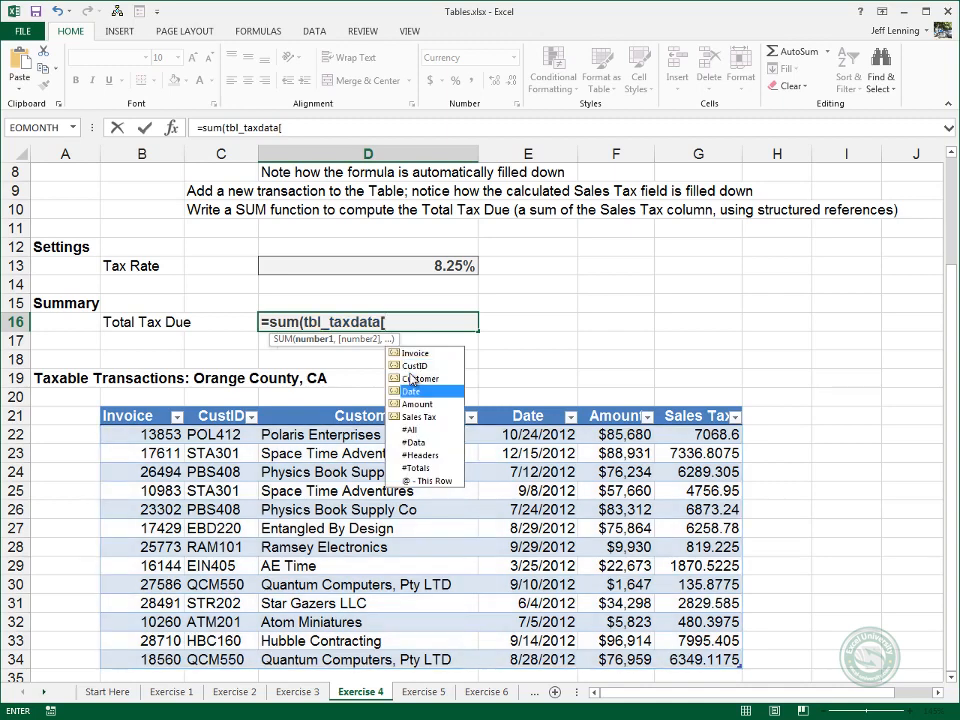
key(Tab)
text())
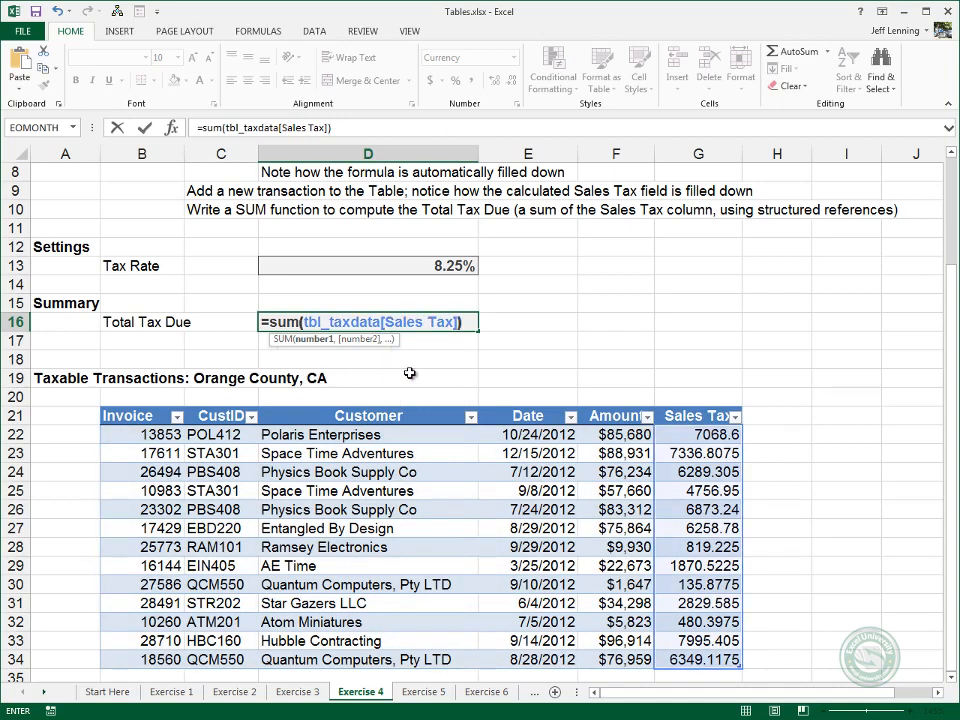
key(Return)
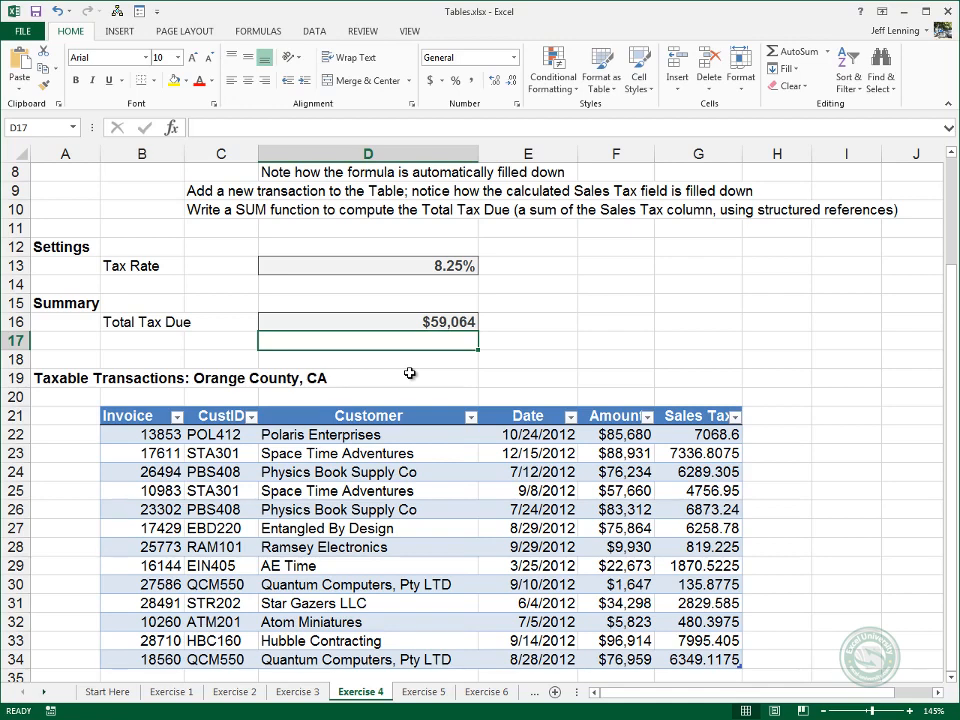
Add a new transaction directly below the last row of tbl_taxdata with an Amount of 1000 in F35.
key(Down)
key(Down)
key(Down)
key(Down)
key(Down)
key(Down)
key(Down)
key(Down)
key(Down)
key(Down)
key(Down)
key(Down)
key(Down)
key(Down)
key(Down)
key(Down)
key(Down)
key(Down)
key(Down)
key(Down)
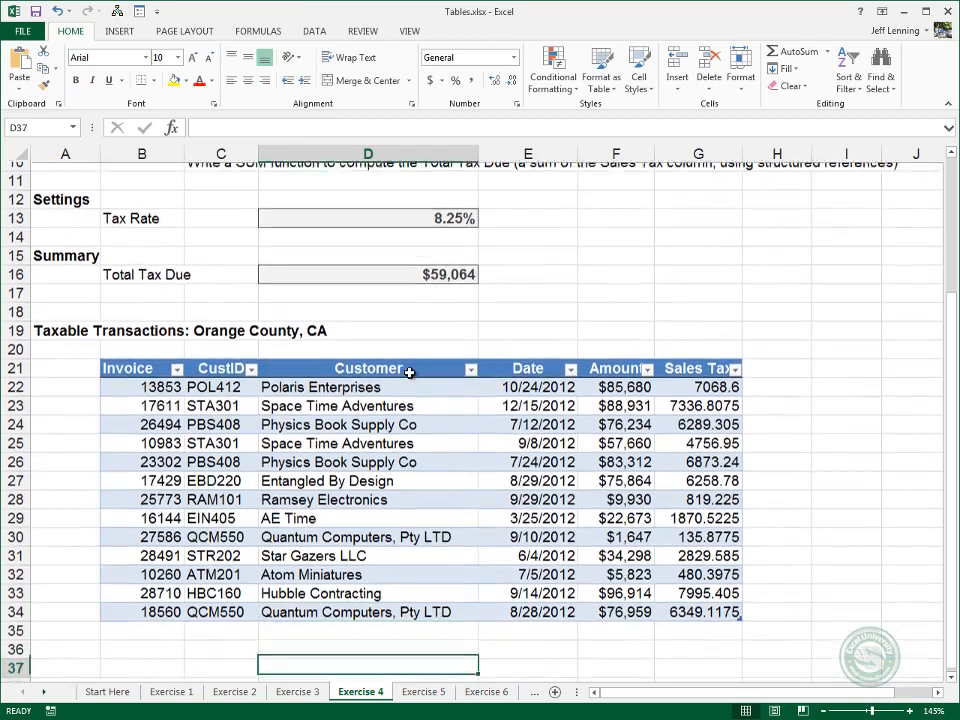
key(Right)
key(Right)
key(Right)
key(Up)
key(Up)
key(Up)
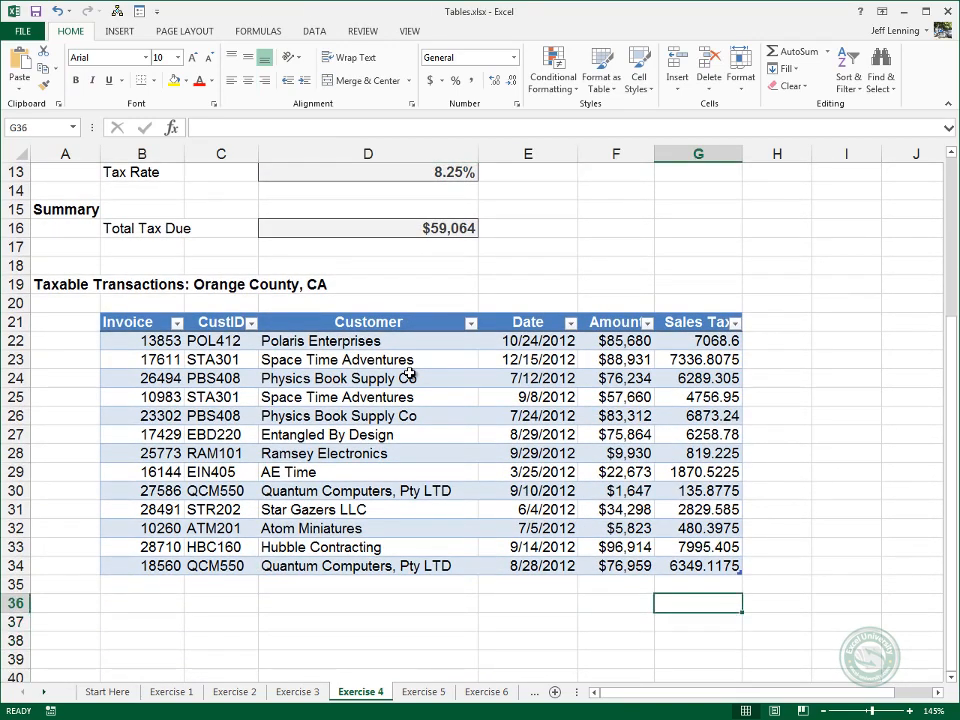
key(Up)
key(Left)
text(1000)
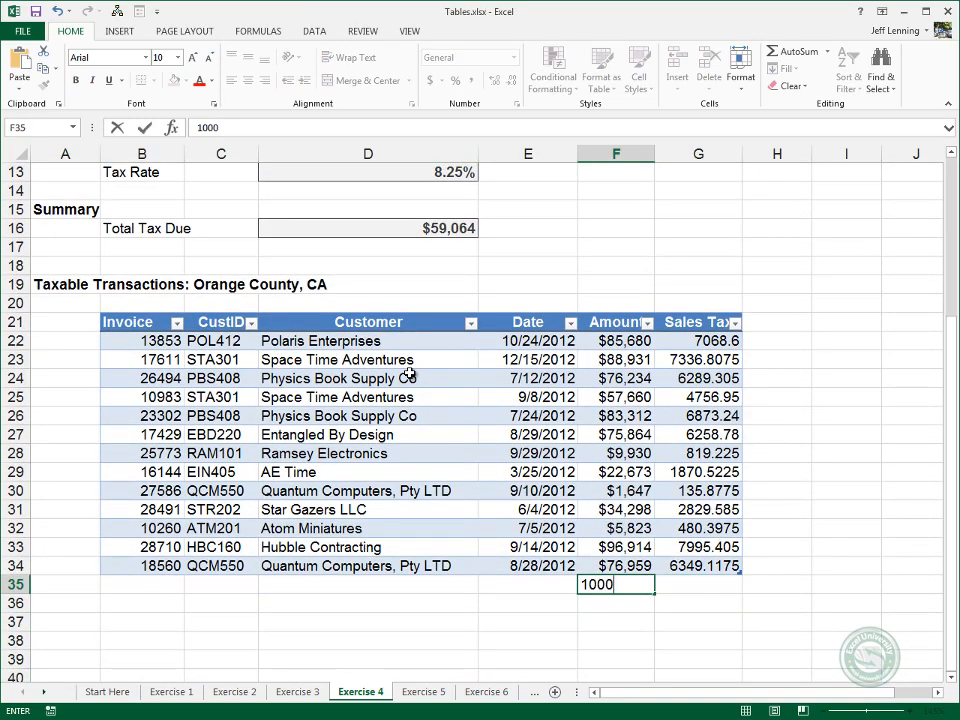
key(Return)
Add two more transactions below the table with Amount values of 100 and 10.
text(100)
key(Return)
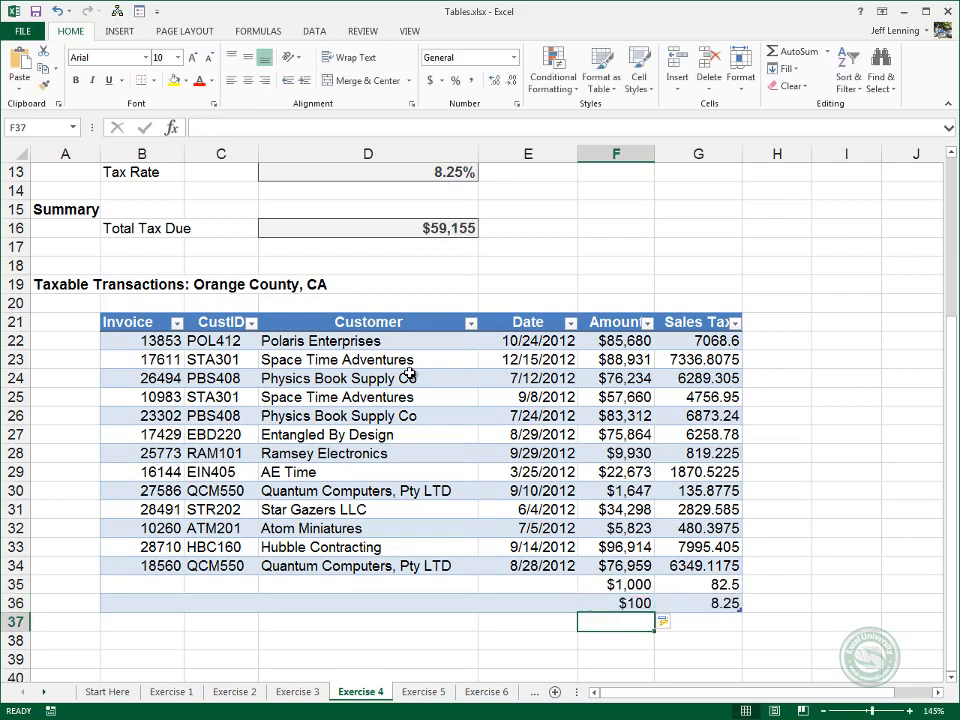
text(10)
key(Return)
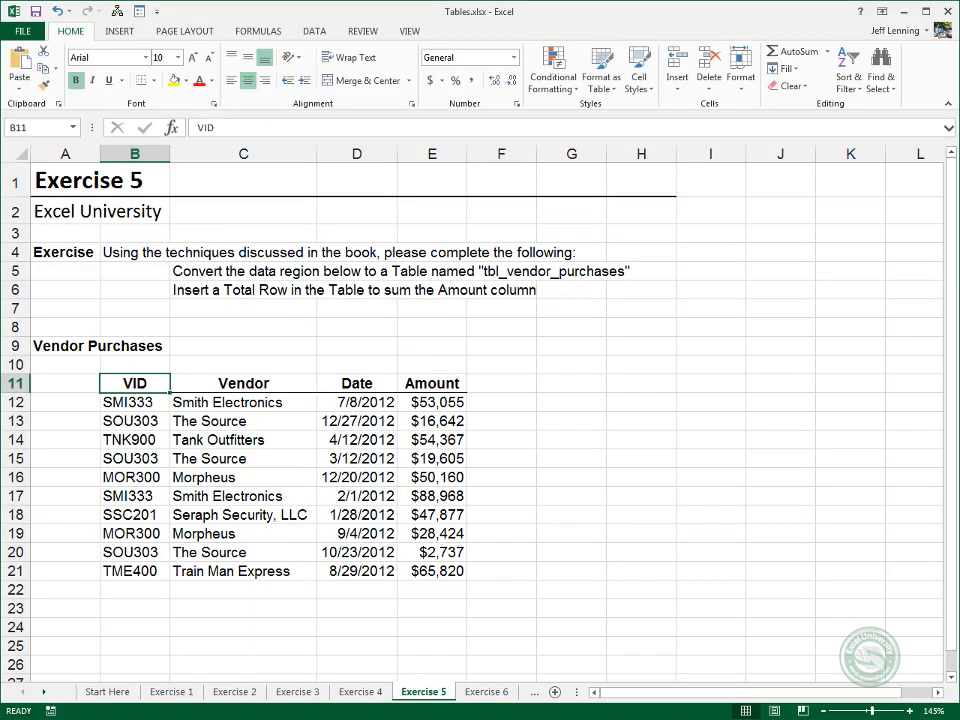
Convert the Vendor Purchases range B11:E21 on the Exercise 5 sheet into a table with headers and name it tbl_vendor_purchases.
click(119, 31)
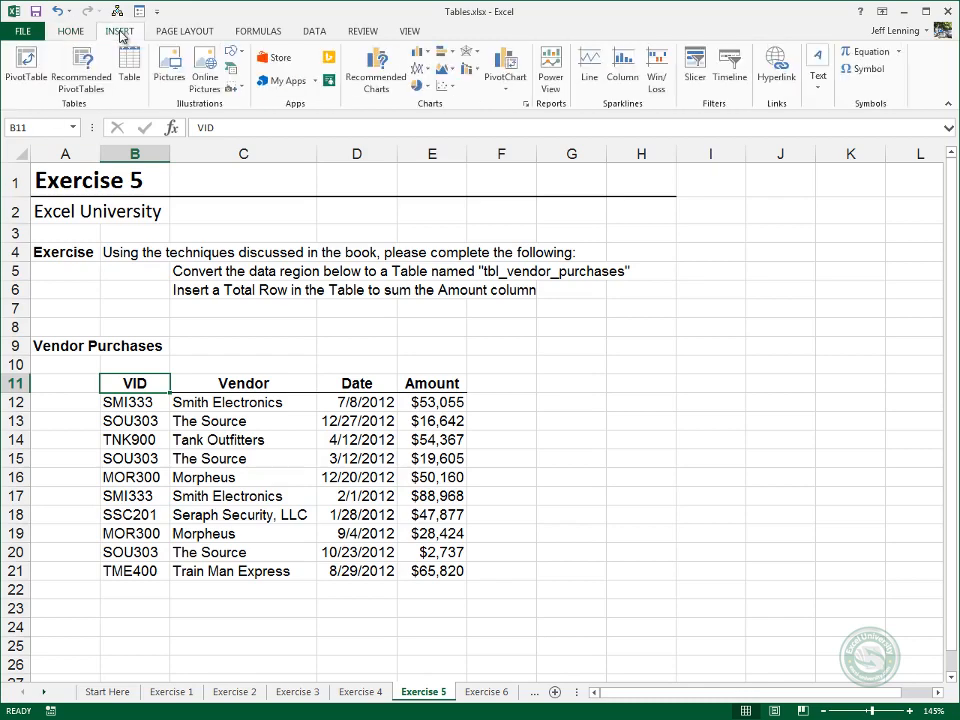
click(130, 68)
key(Return)
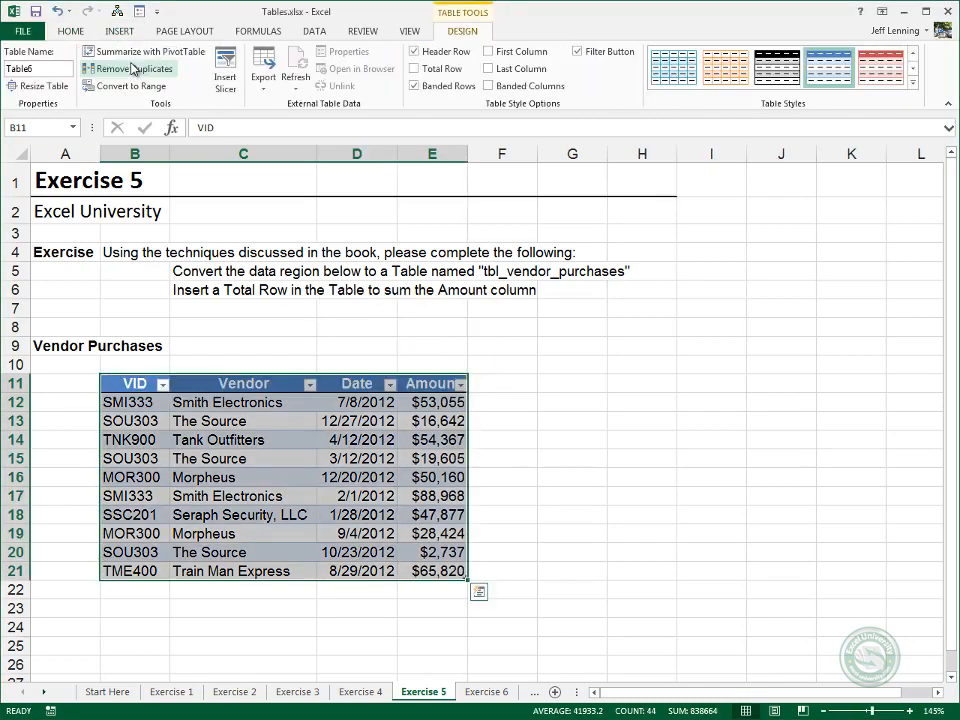
click(50, 68)
text(tbl)
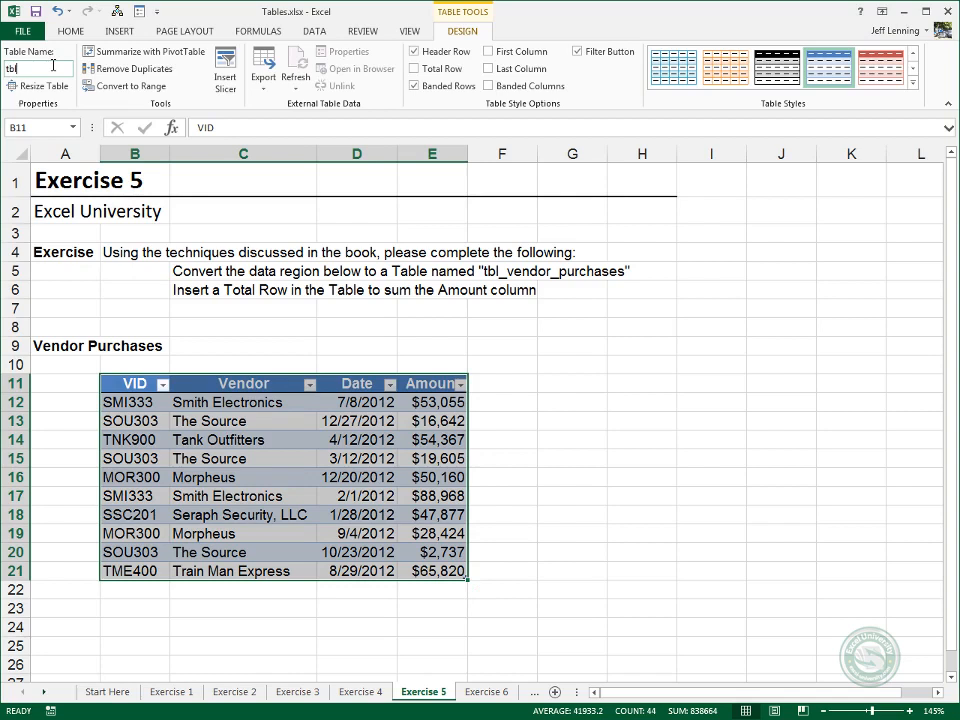
text(_vendor_purchases)
key(Return)
Add a Total Row to the Vendor Purchases table to sum the Amount column.
click(257, 410)
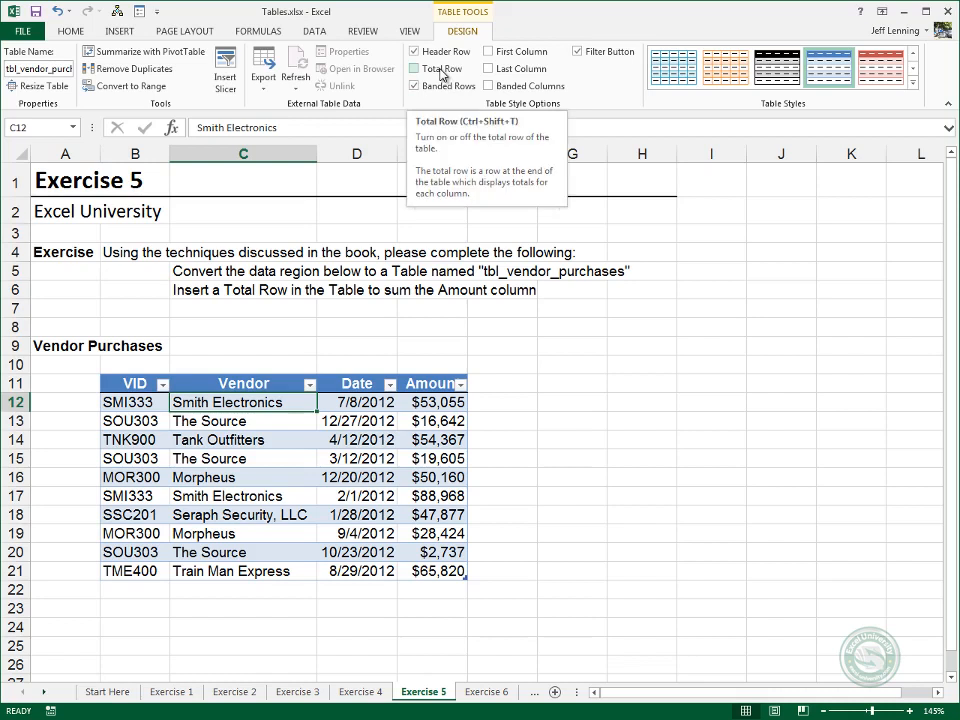
click(441, 70)
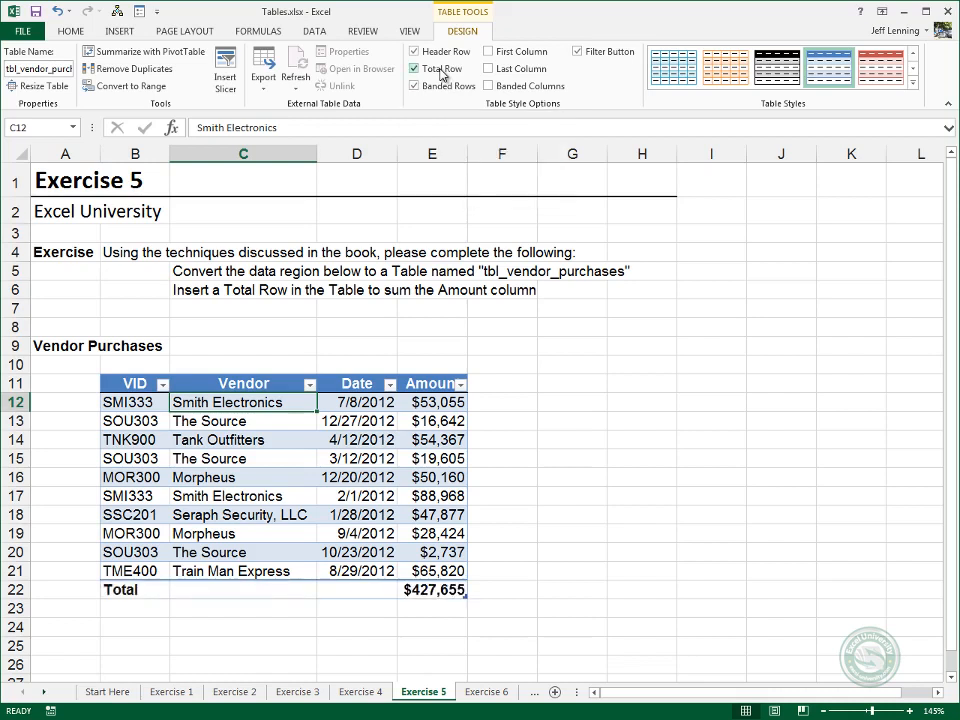
Turn the Vendor Purchases table's Total Row off and back on.
click(441, 70)
click(441, 70)
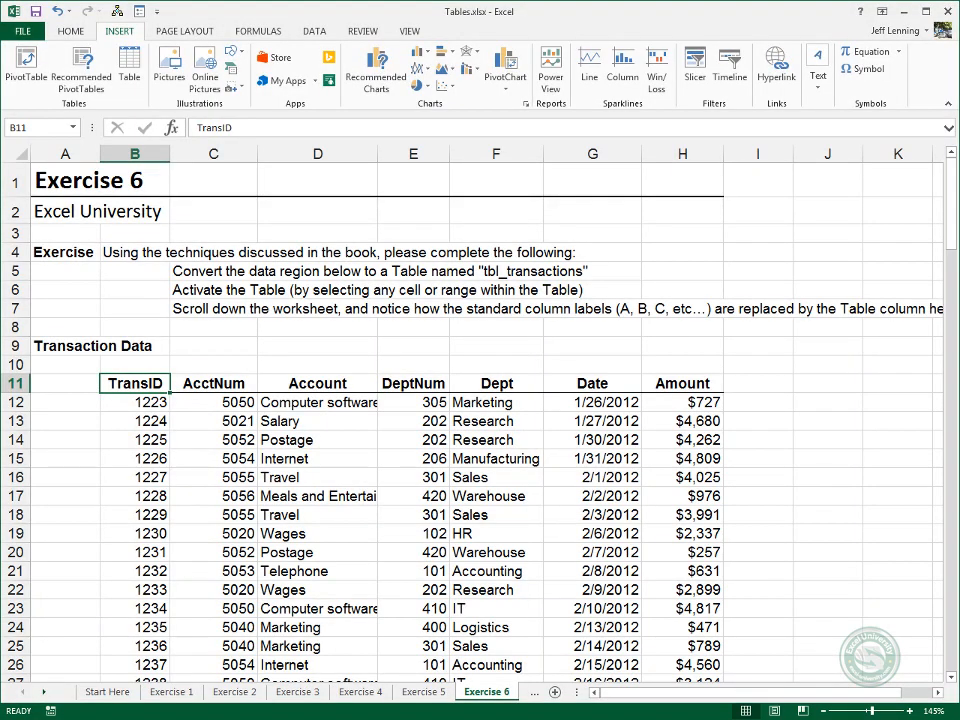
Convert the Transaction Data region starting at B11 on the Exercise 6 sheet into a table with headers and name it tbl_transactions.
click(129, 64)
click(394, 385)
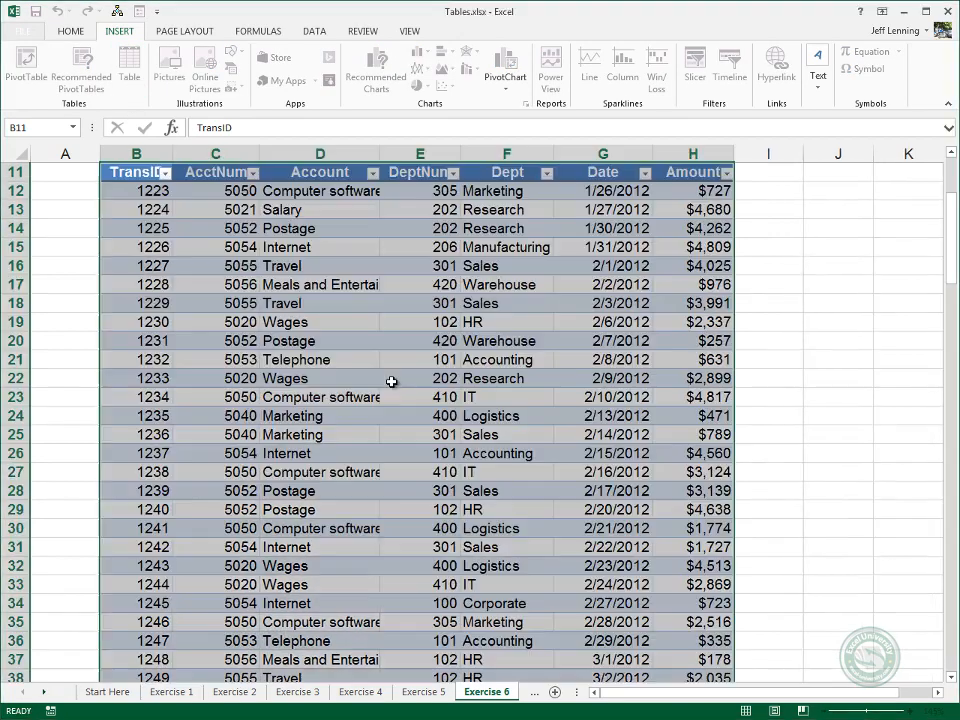
click(44, 68)
text(tbl_t)
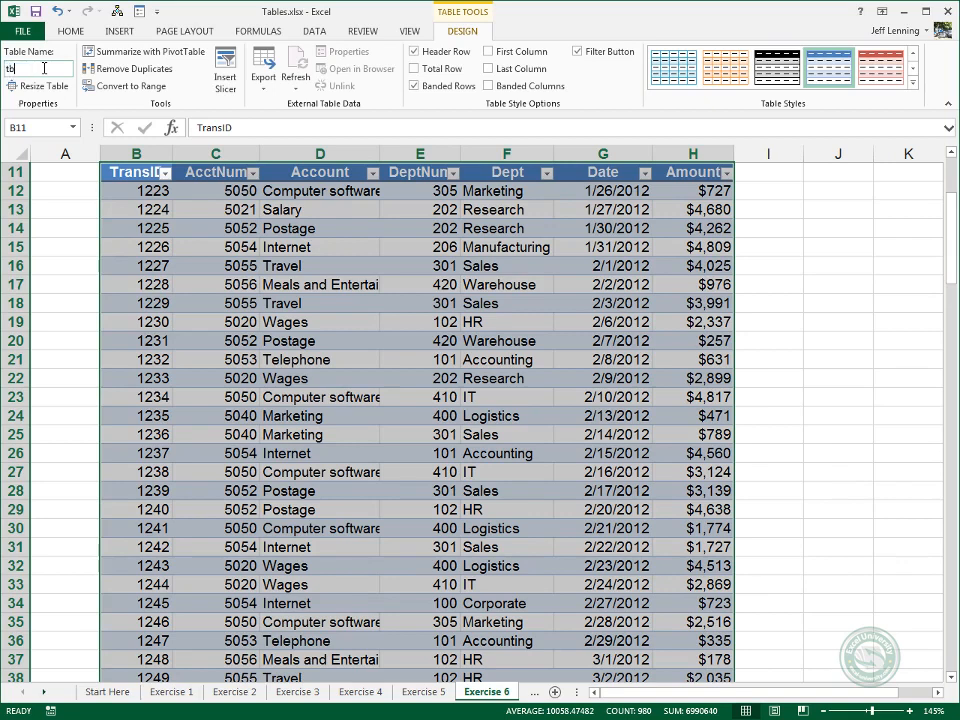
text(ransactions)
Activate tbl_transactions at cell C14 and examine how the worksheet column labels behave further down the table.
click(215, 231)
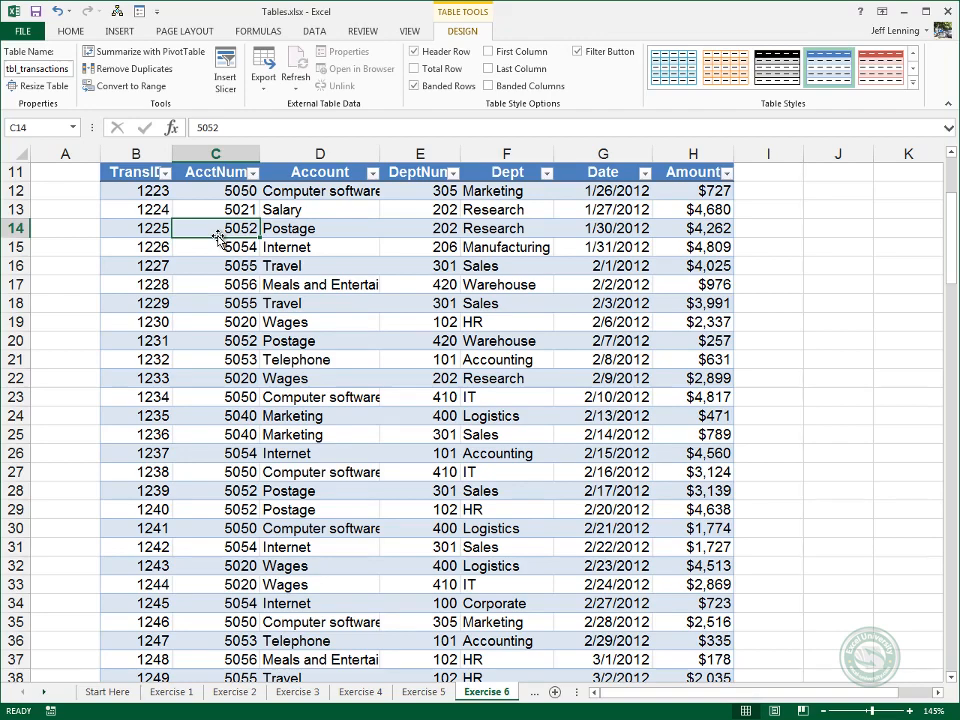
scroll(218, 237, down, 2)
scroll(218, 237, down, 2)
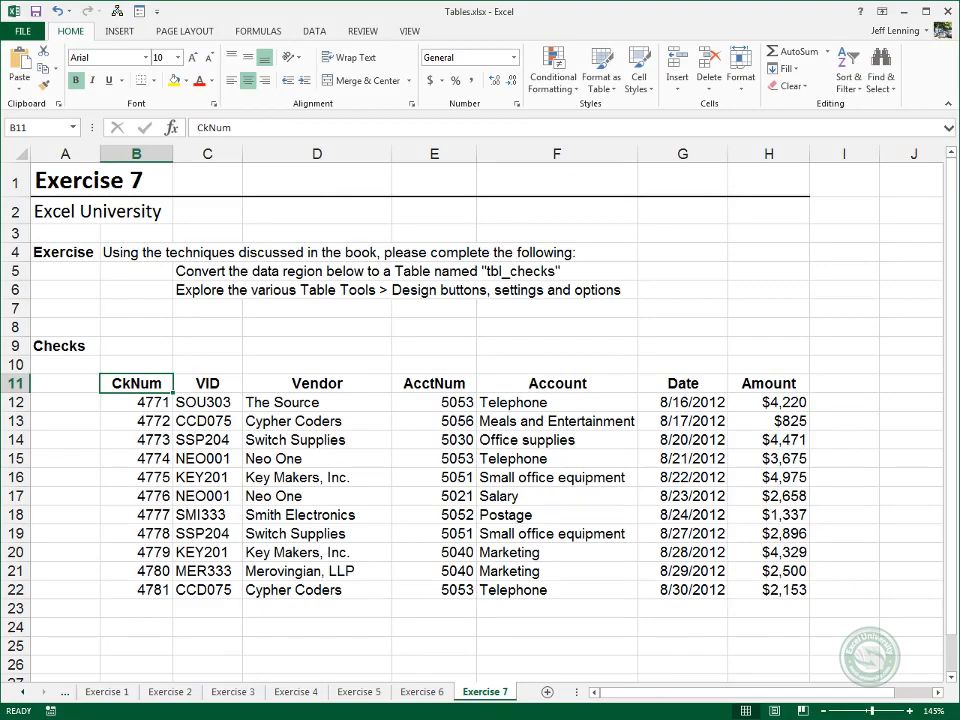
Convert the Checks range B11:H22 on the Exercise 7 sheet into a table with headers and name it tbl_checks.
click(100, 33)
click(132, 68)
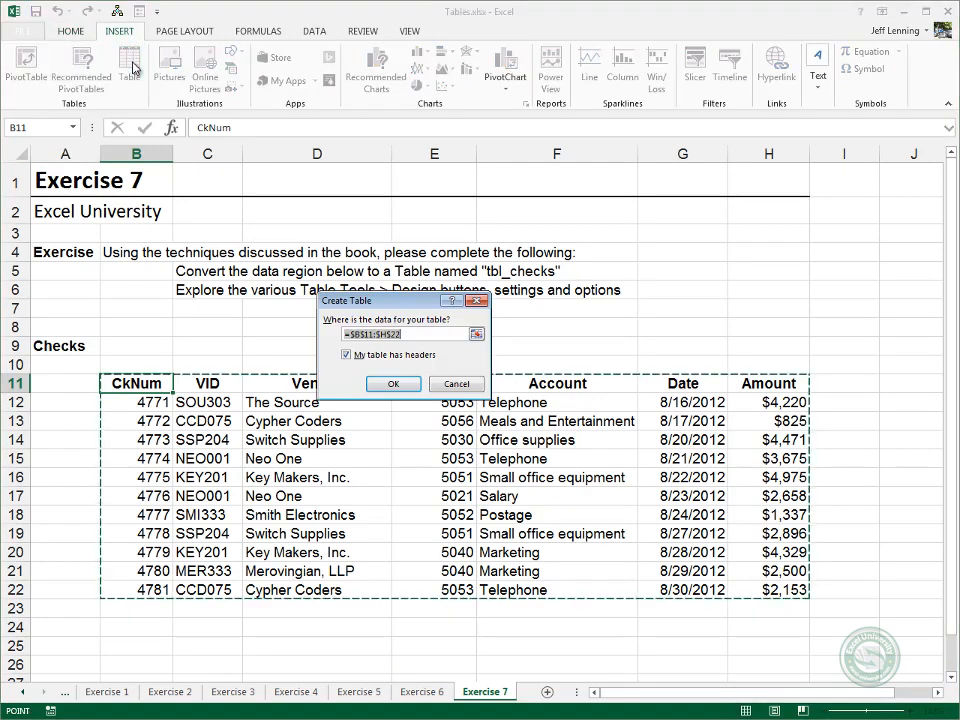
click(393, 384)
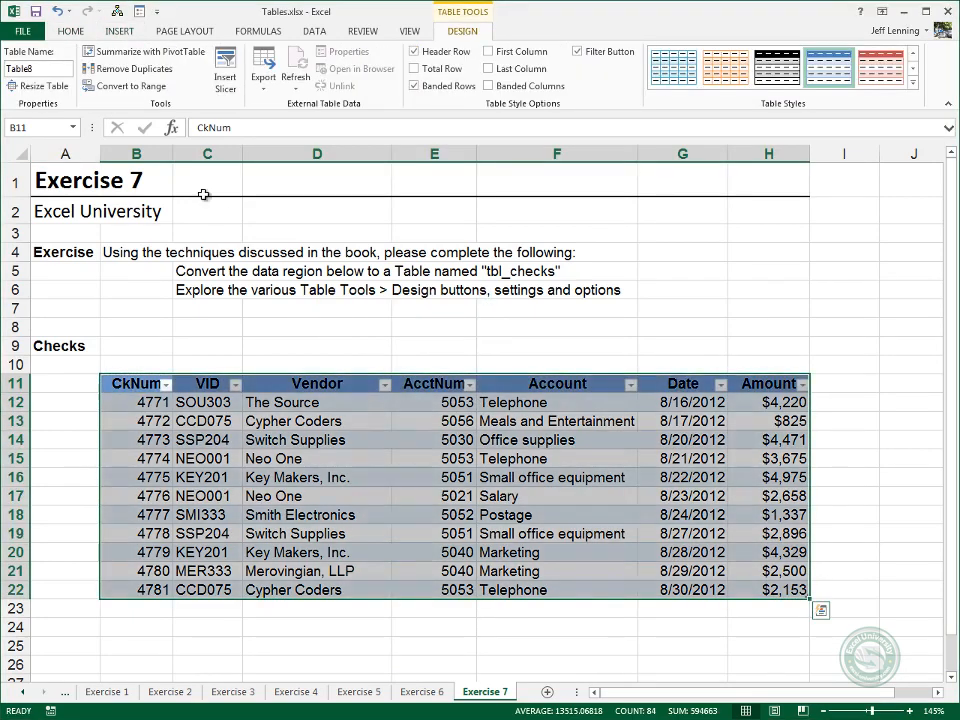
click(46, 69)
text(tbl_c)
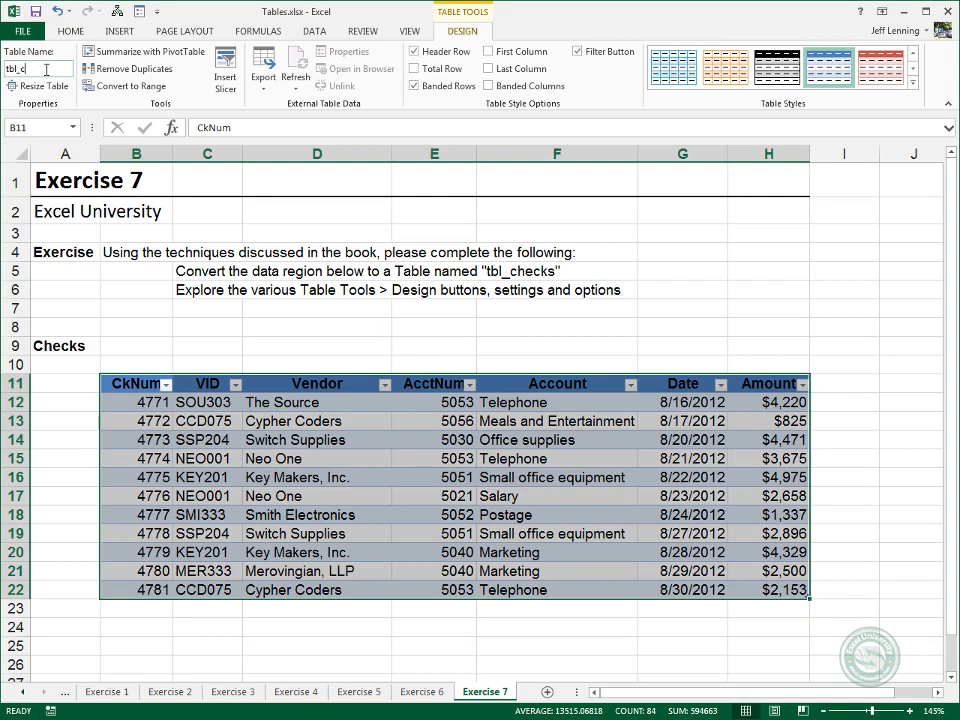
text(hecks)
click(236, 406)
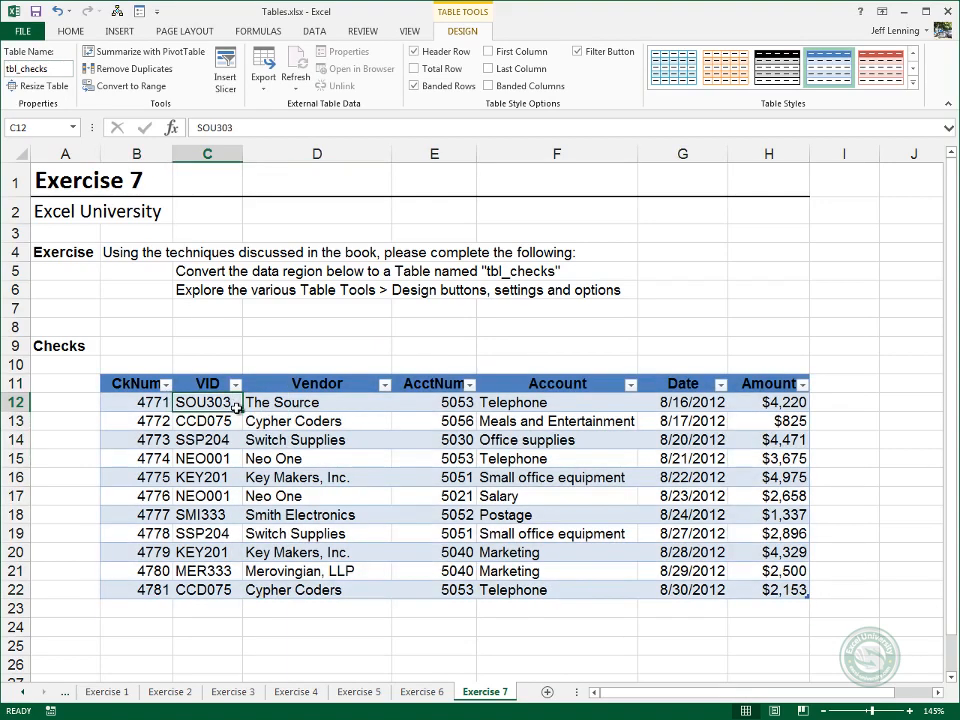
Preview the available table styles on tbl_checks, and try the Total Row and Banded Columns options, turning each back off.
click(913, 82)
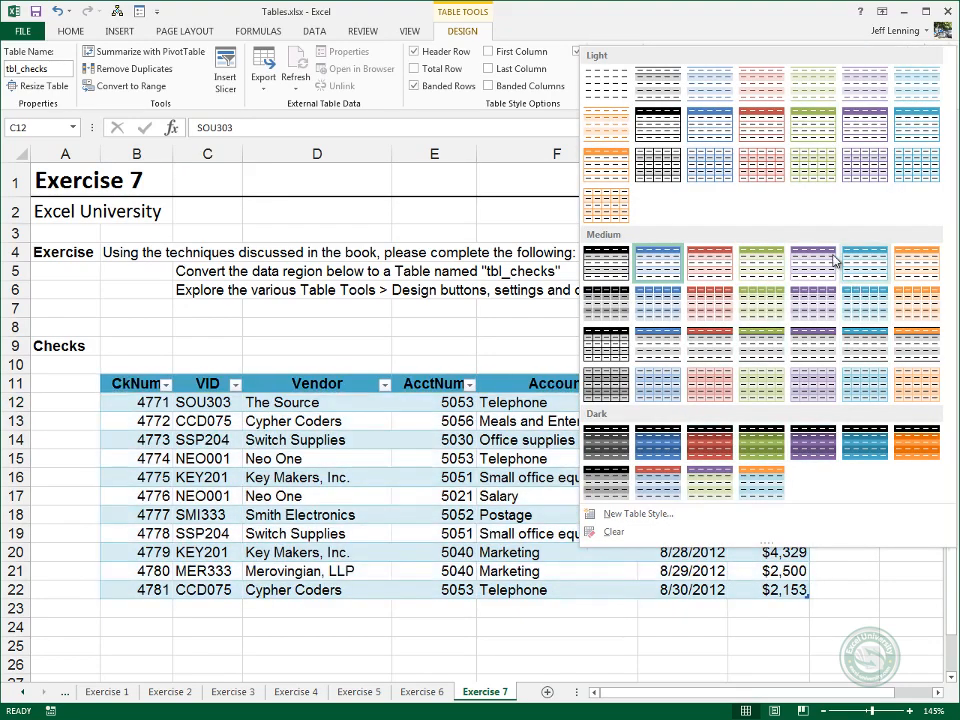
click(518, 244)
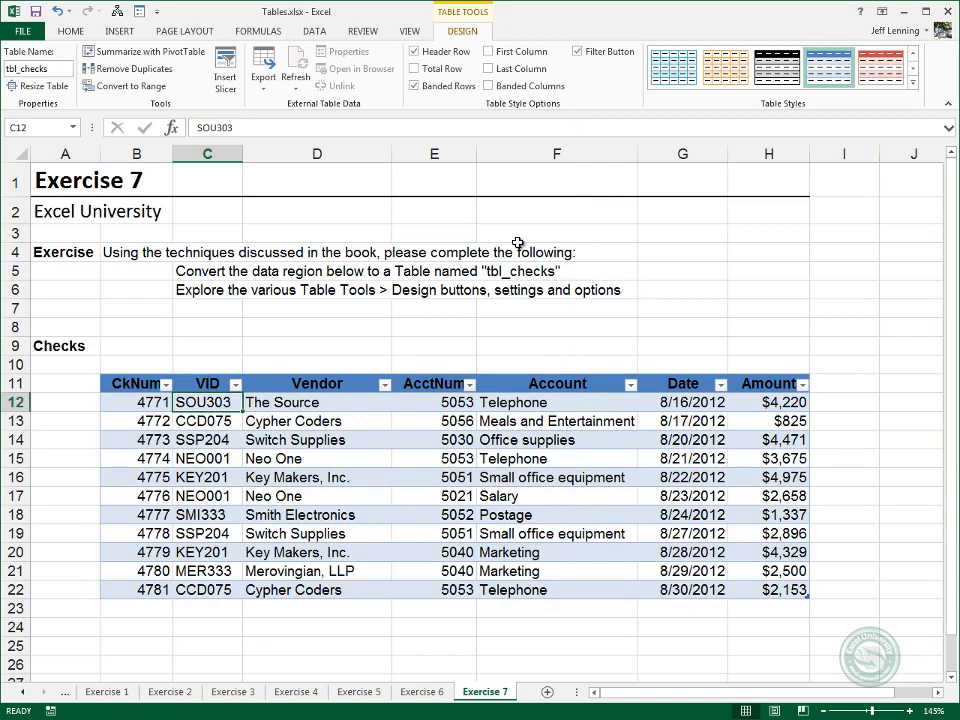
click(450, 72)
click(418, 69)
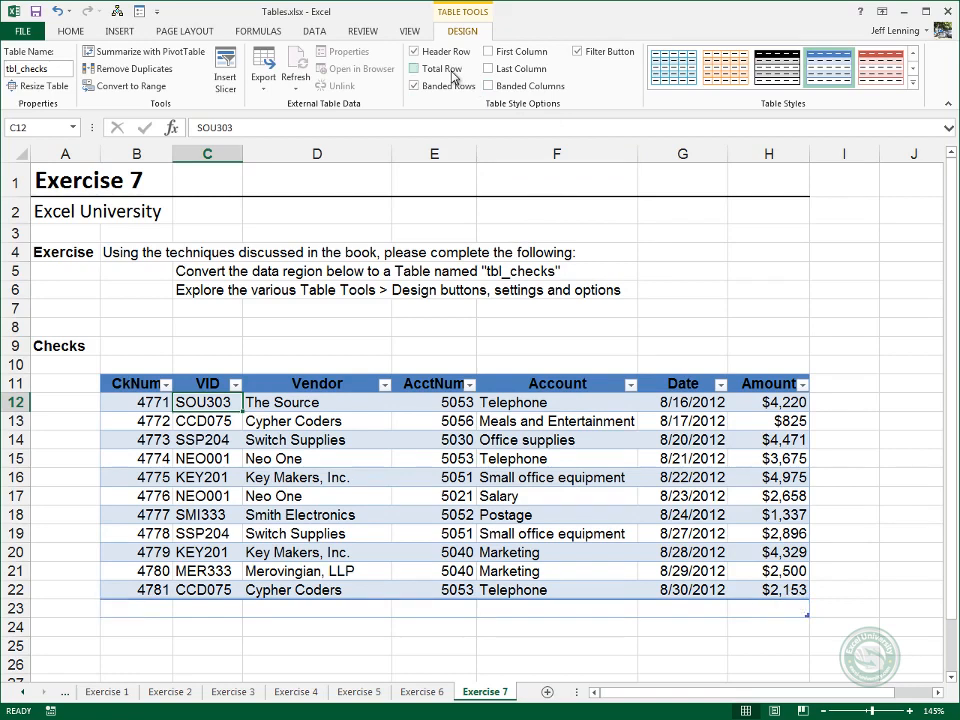
click(532, 88)
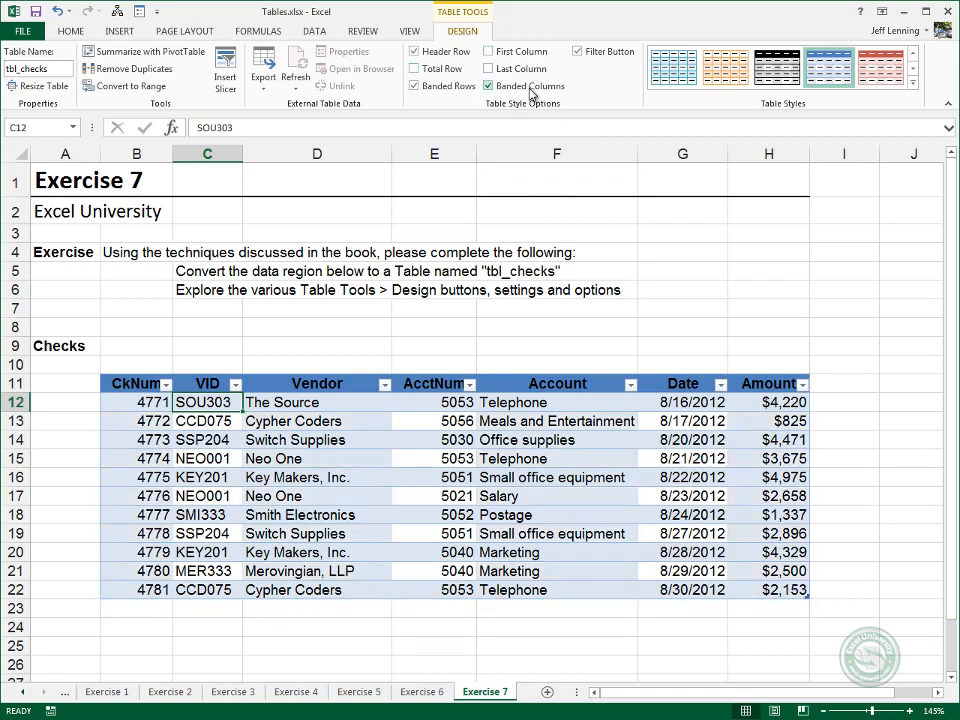
click(532, 88)
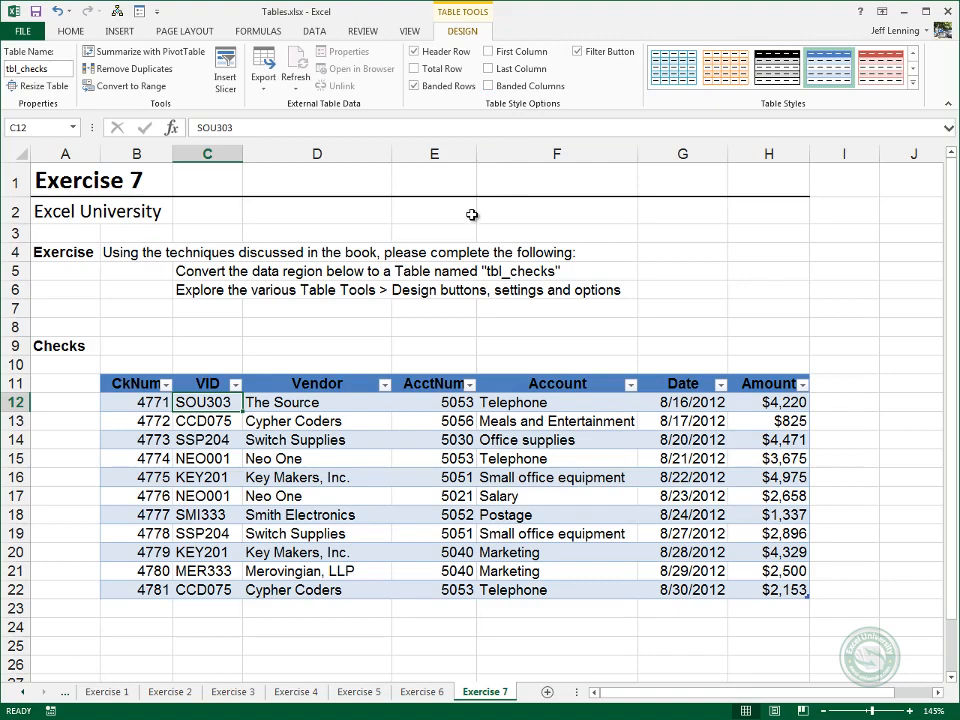